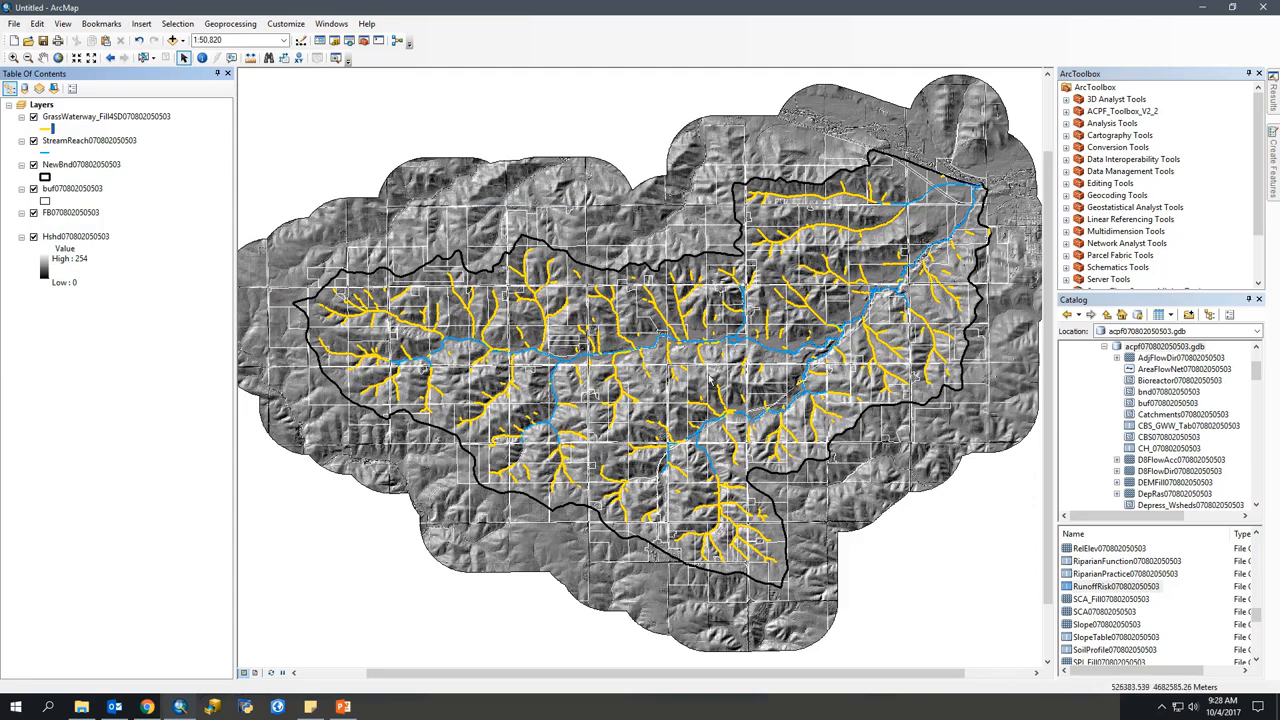
Examine the grassed waterways up close, from the northern watershed boundary to the fields south of the main stream
drag(710, 380, 652, 393)
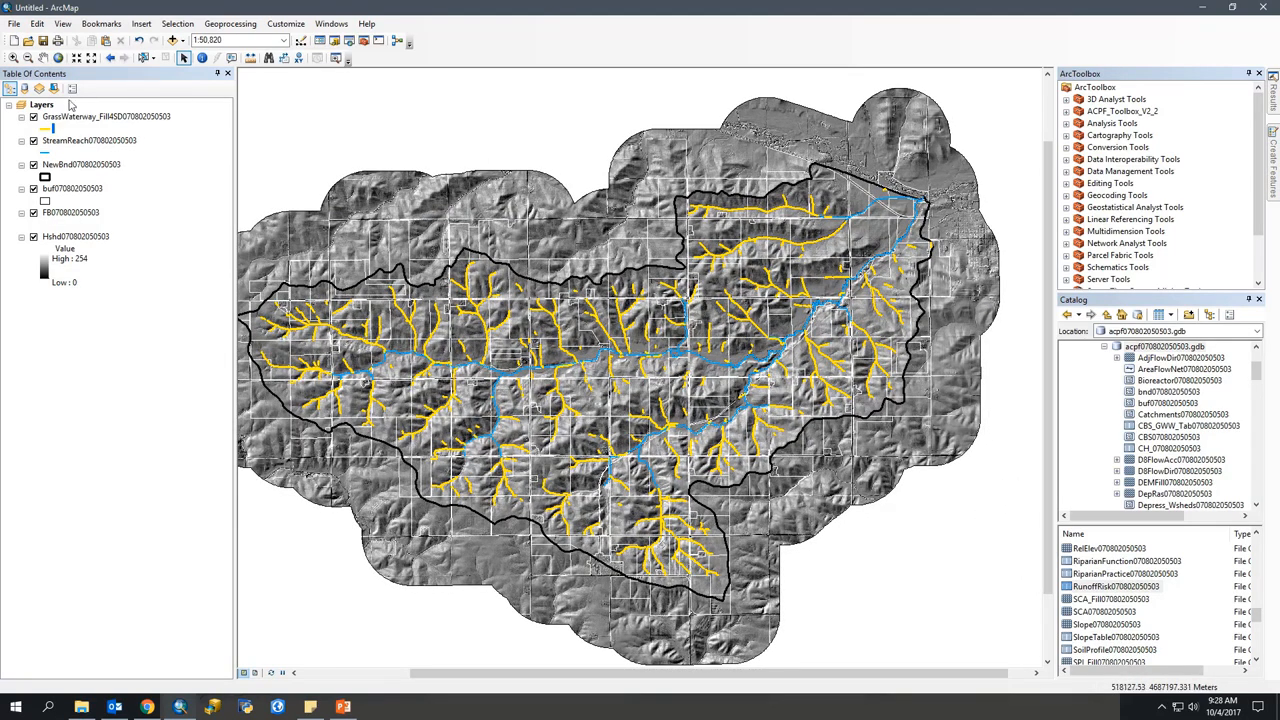
click(14, 57)
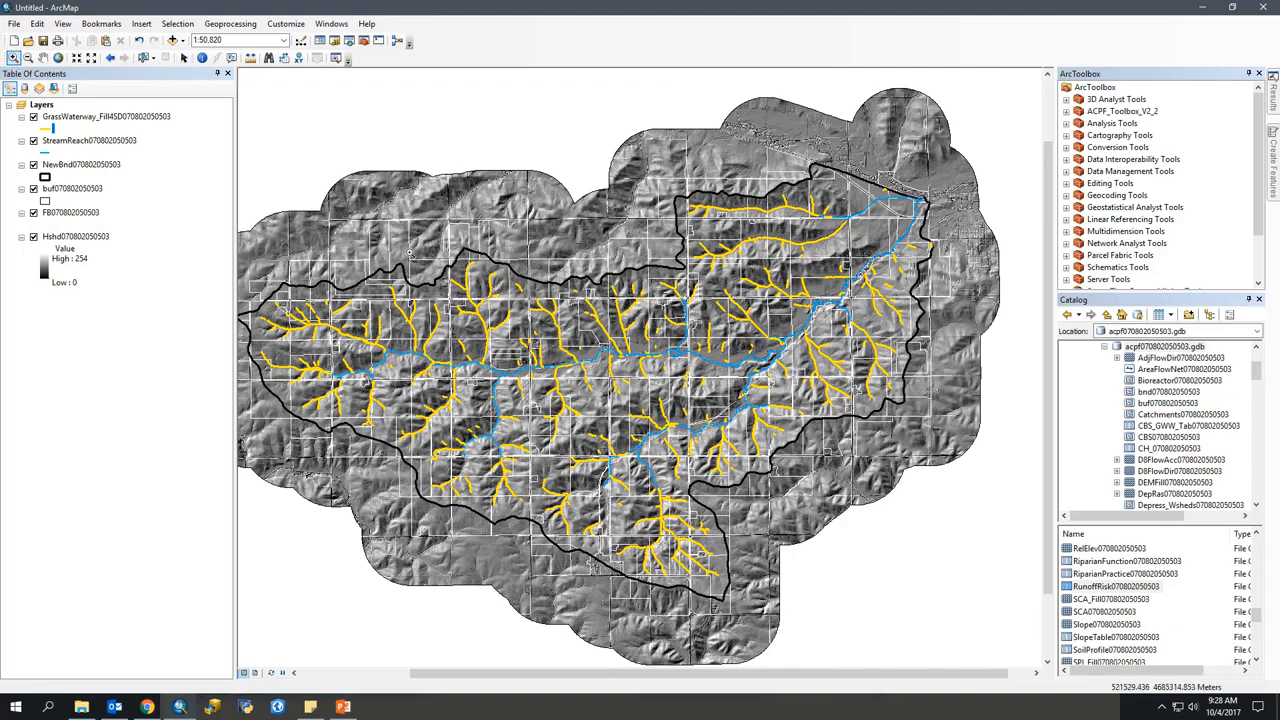
drag(433, 250, 517, 400)
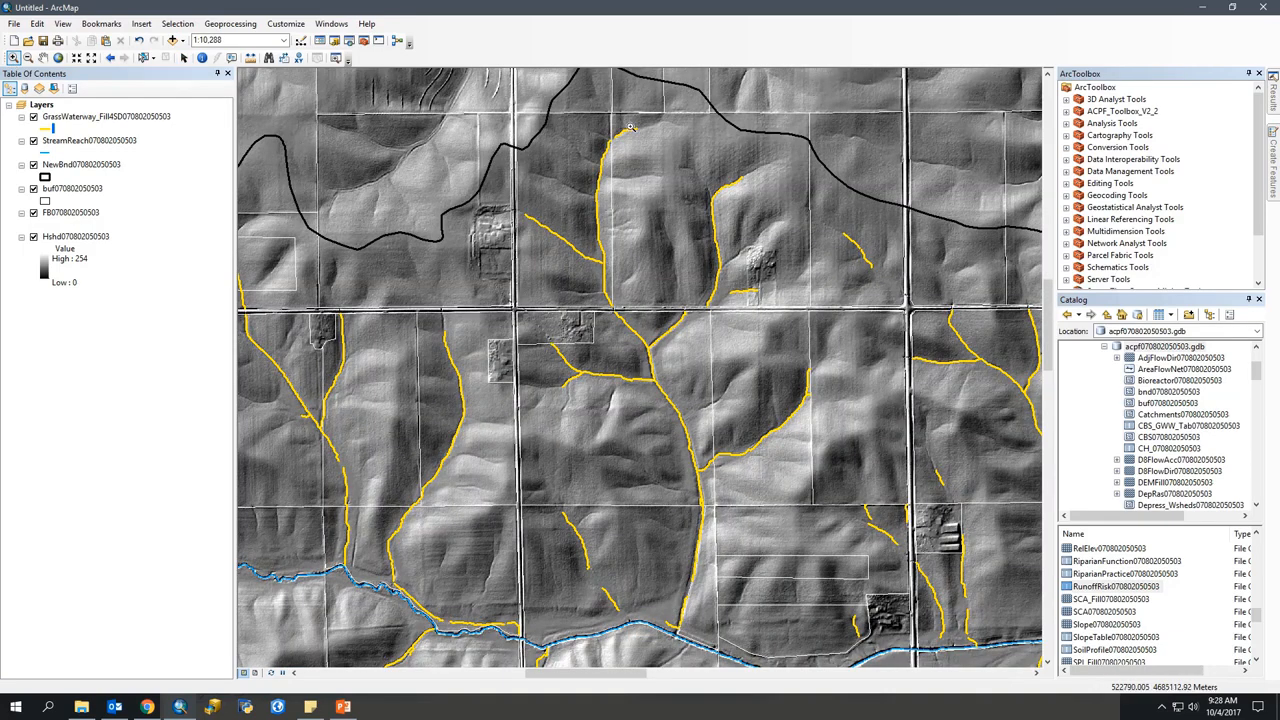
drag(811, 616, 322, 501)
drag(788, 634, 668, 423)
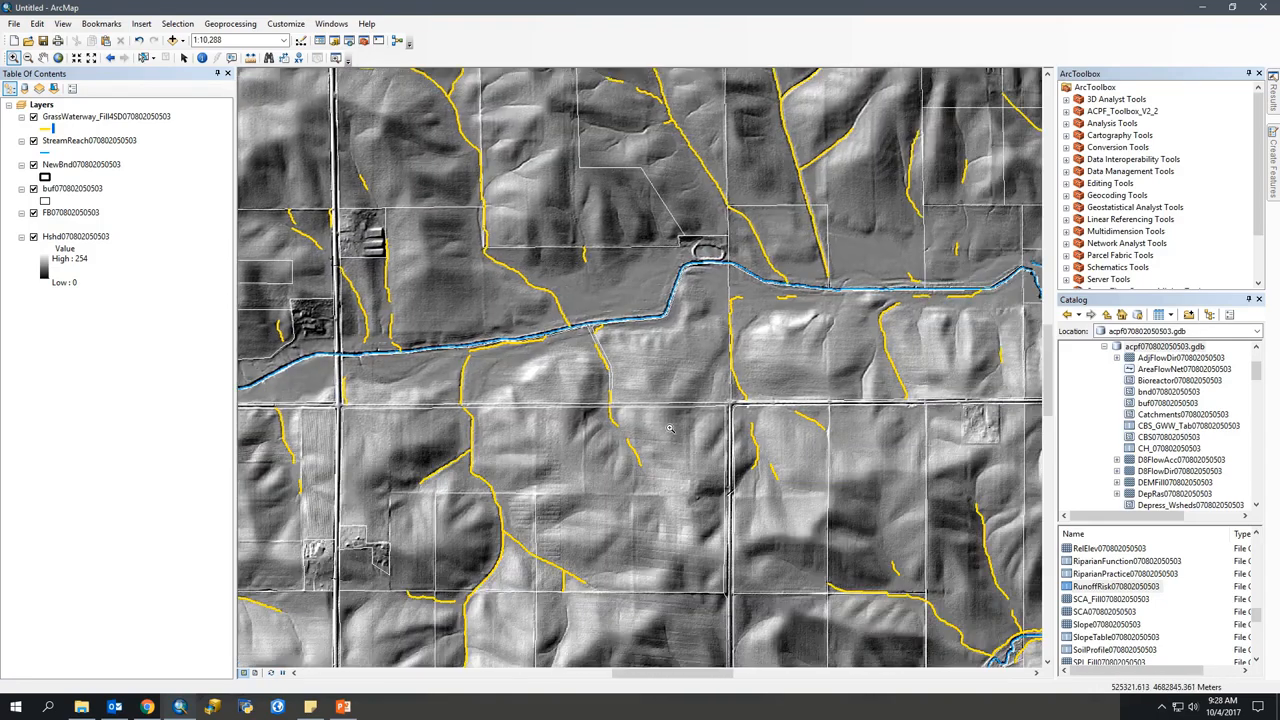
drag(644, 653, 677, 664)
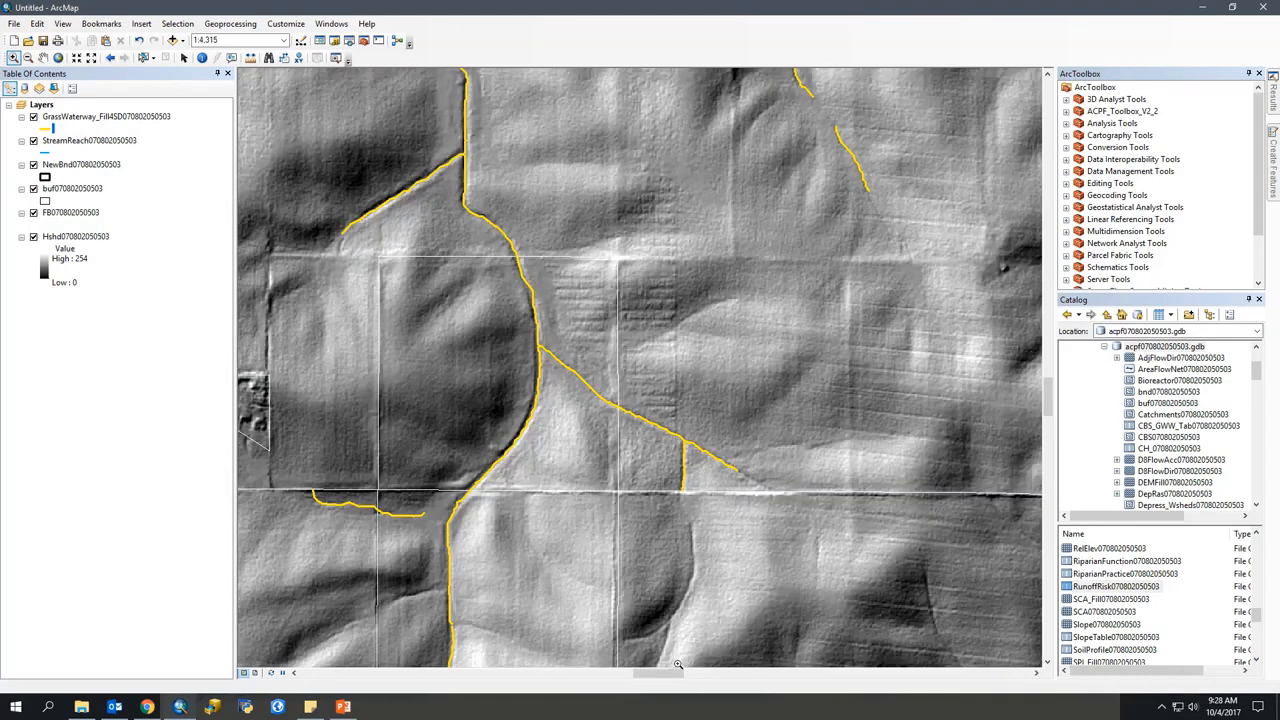
drag(570, 454, 729, 595)
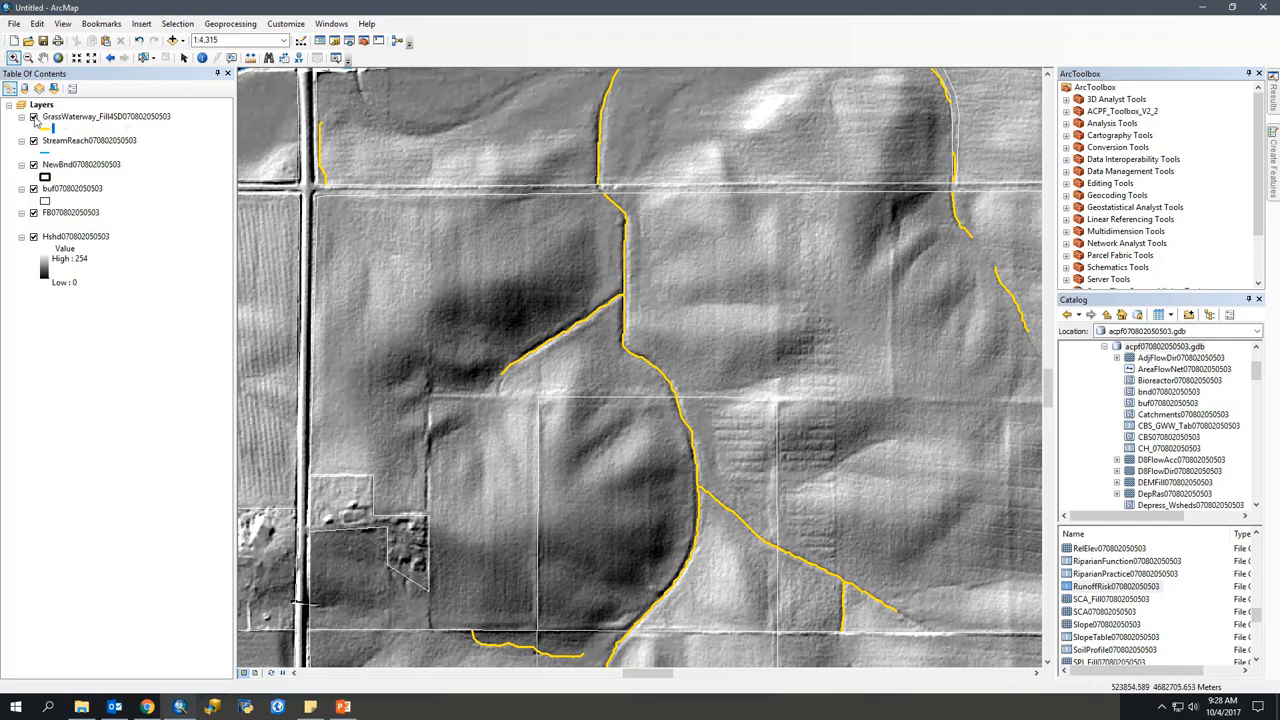
click(33, 117)
drag(633, 210, 570, 160)
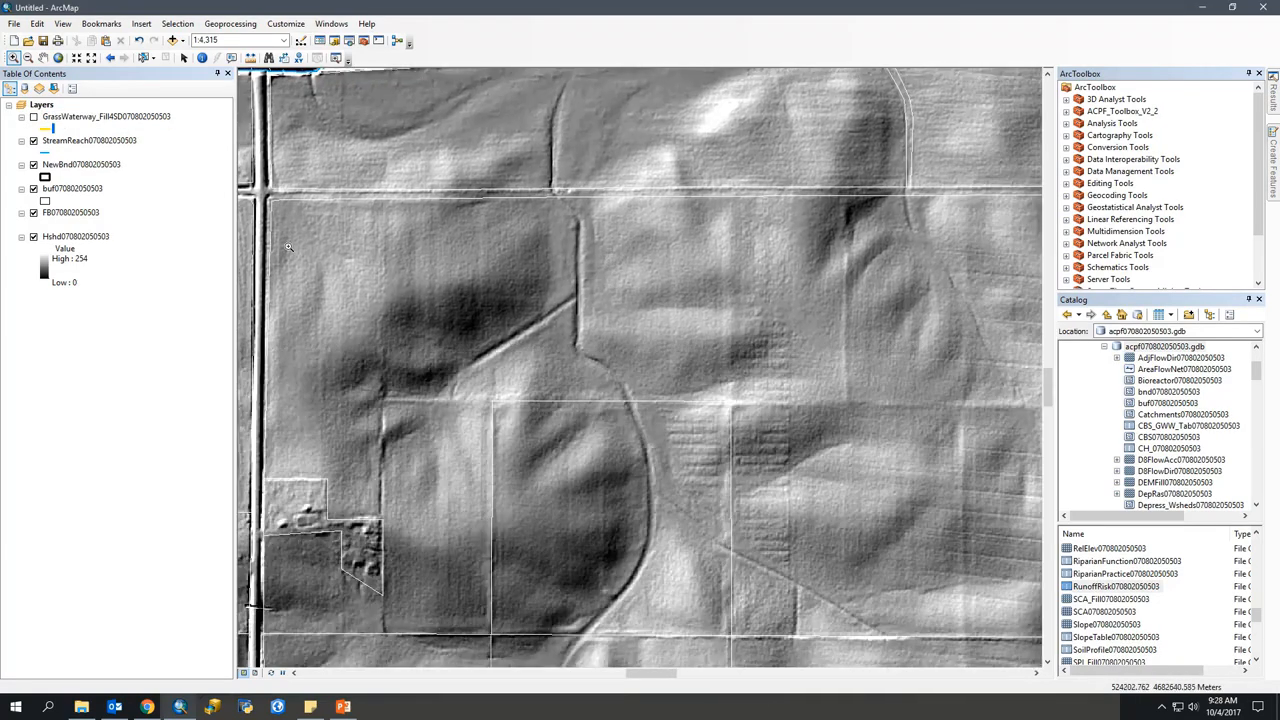
click(33, 117)
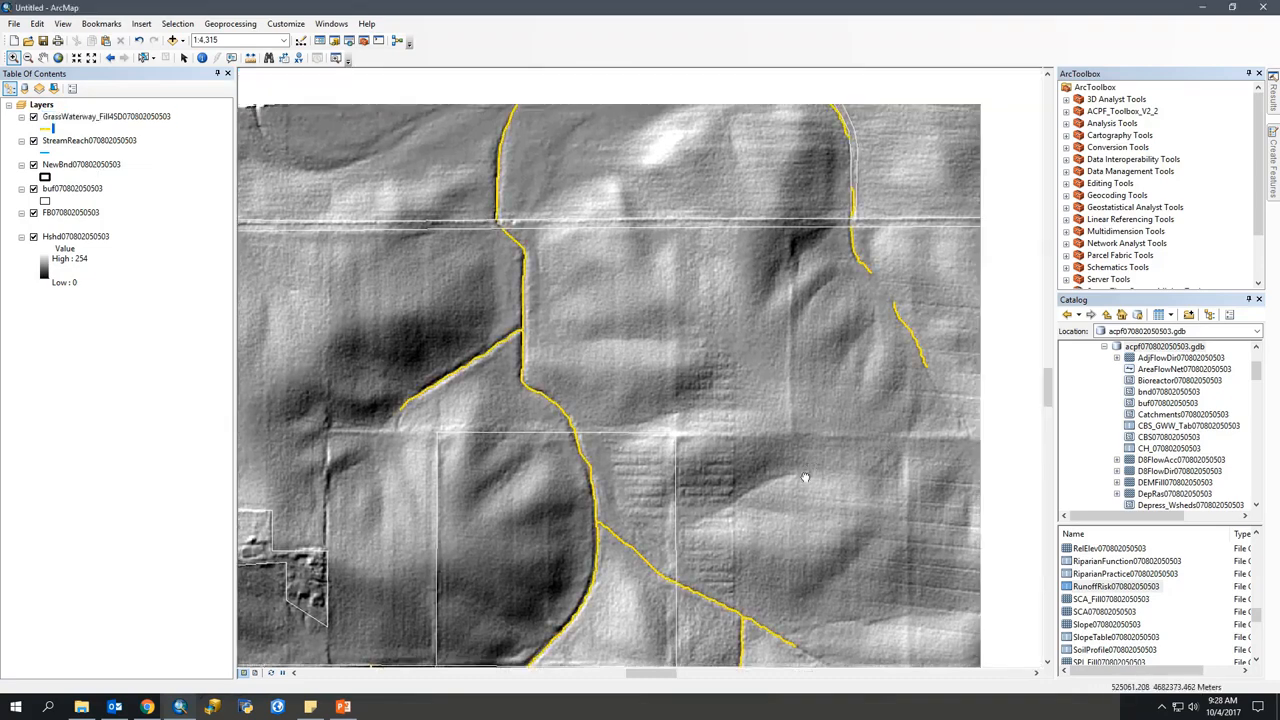
scroll(736, 504, up, 2)
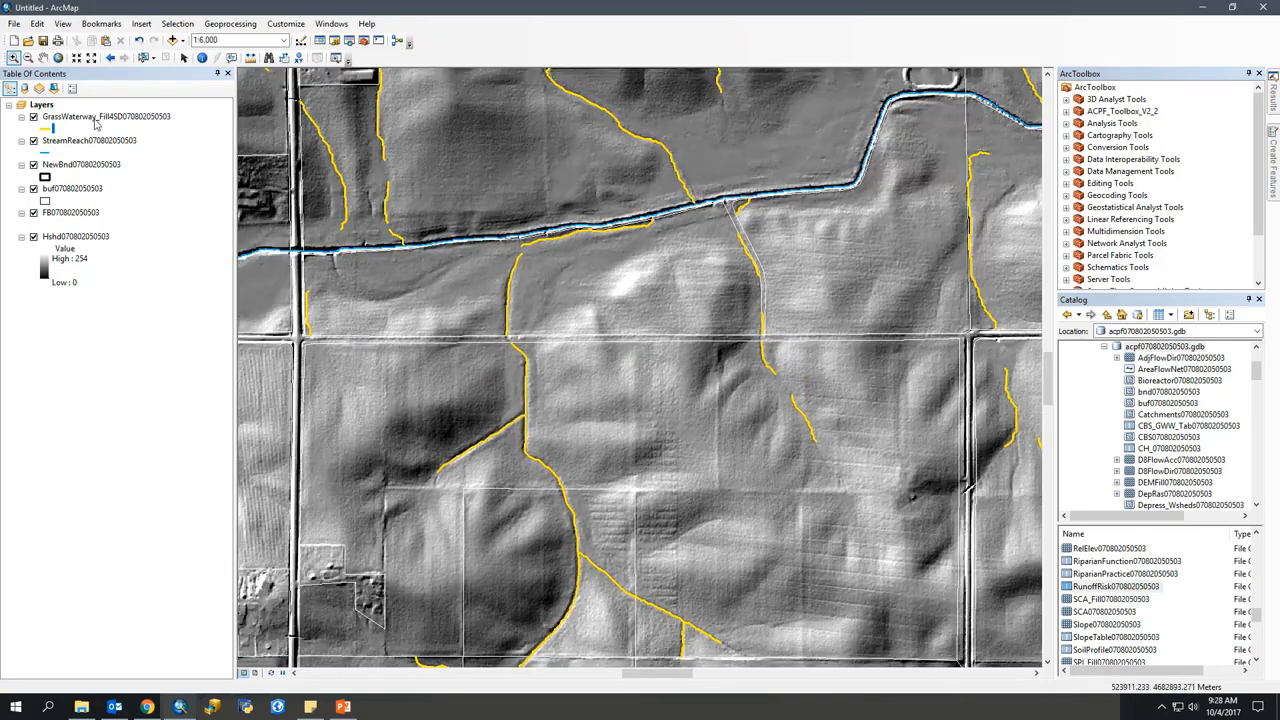
View the GrassWaterway layer's attribute table with the FBndID column highlighted, keeping the table clear of the waterways on the map
right_click(97, 121)
click(130, 153)
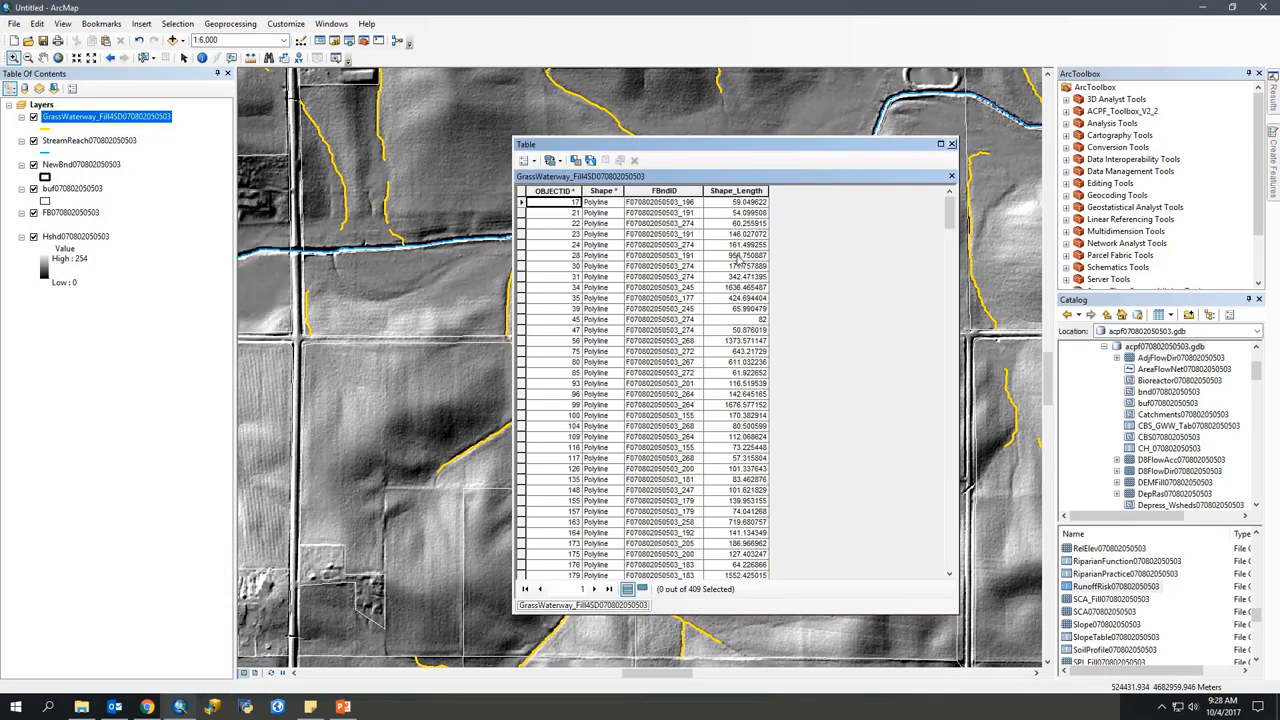
click(689, 192)
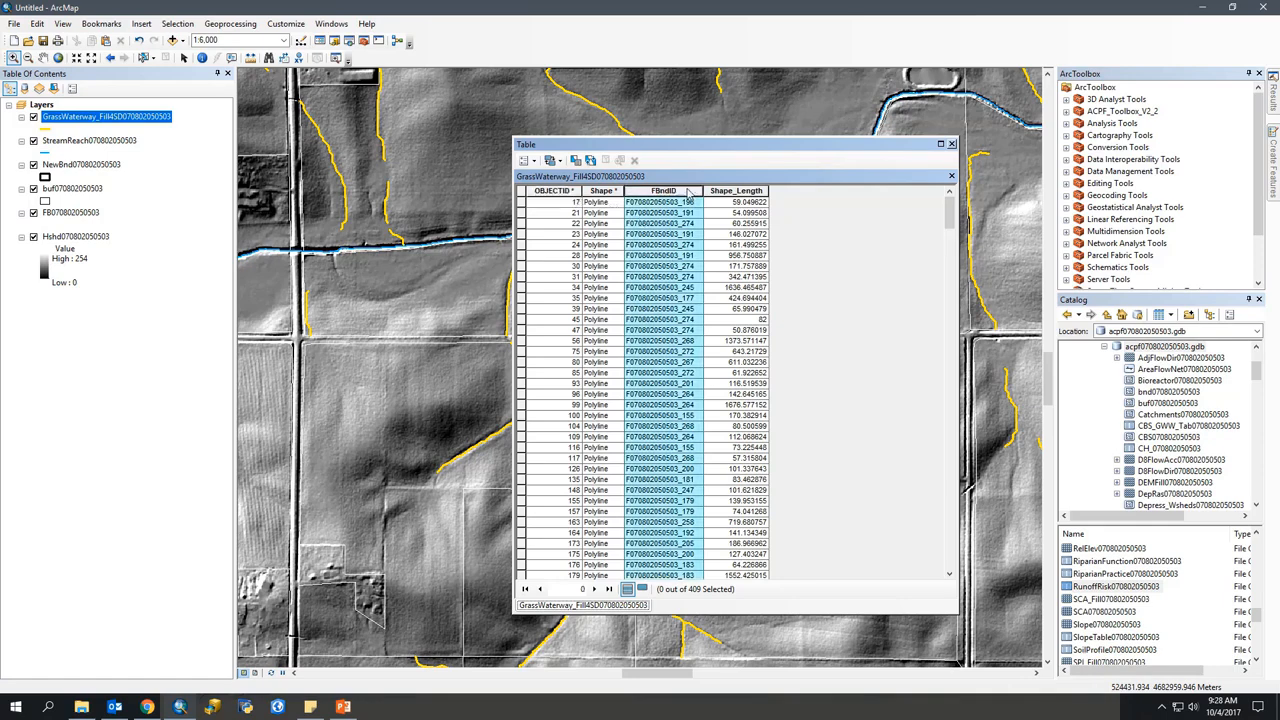
drag(704, 146, 908, 127)
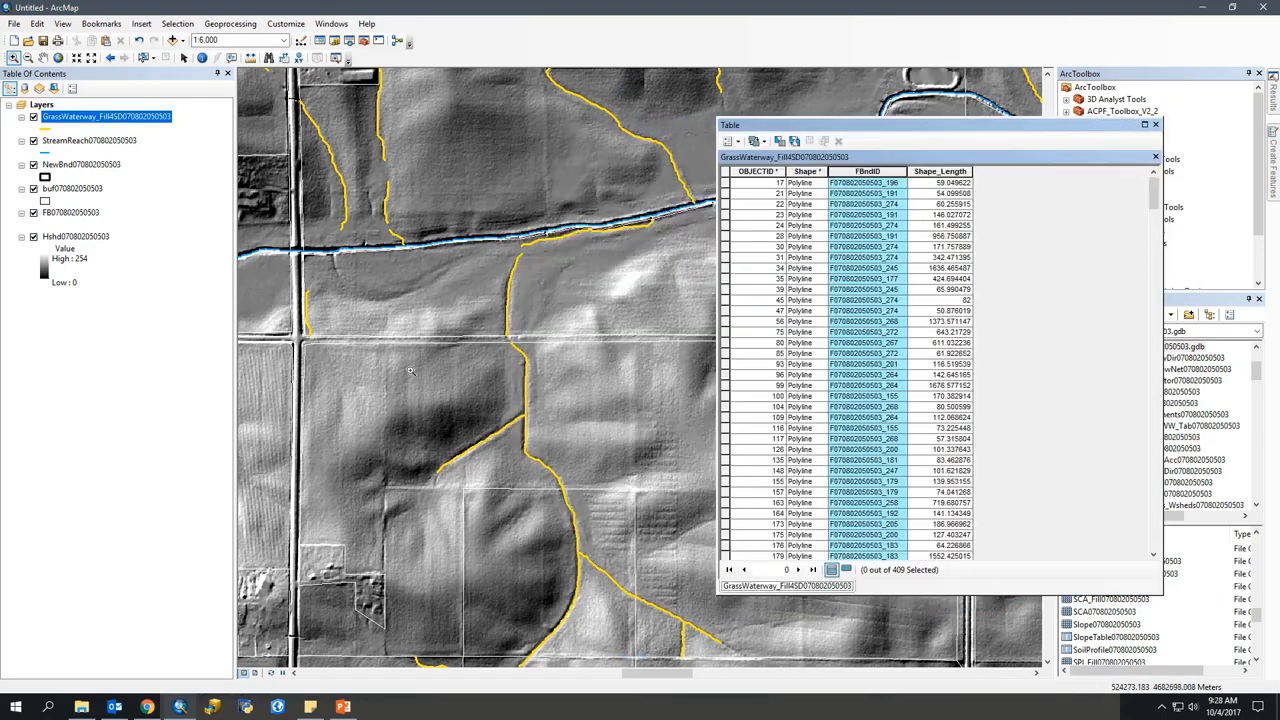
drag(406, 374, 401, 216)
scroll(430, 500, up, 2)
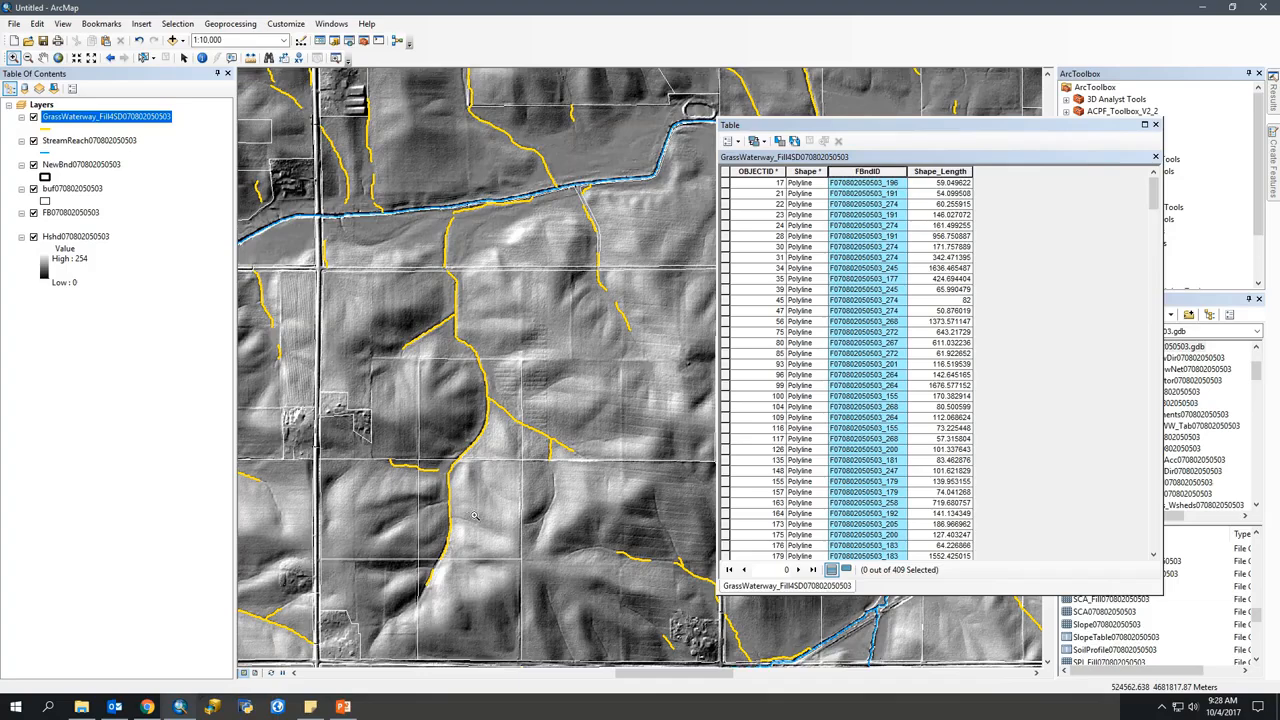
click(143, 57)
right_click(106, 120)
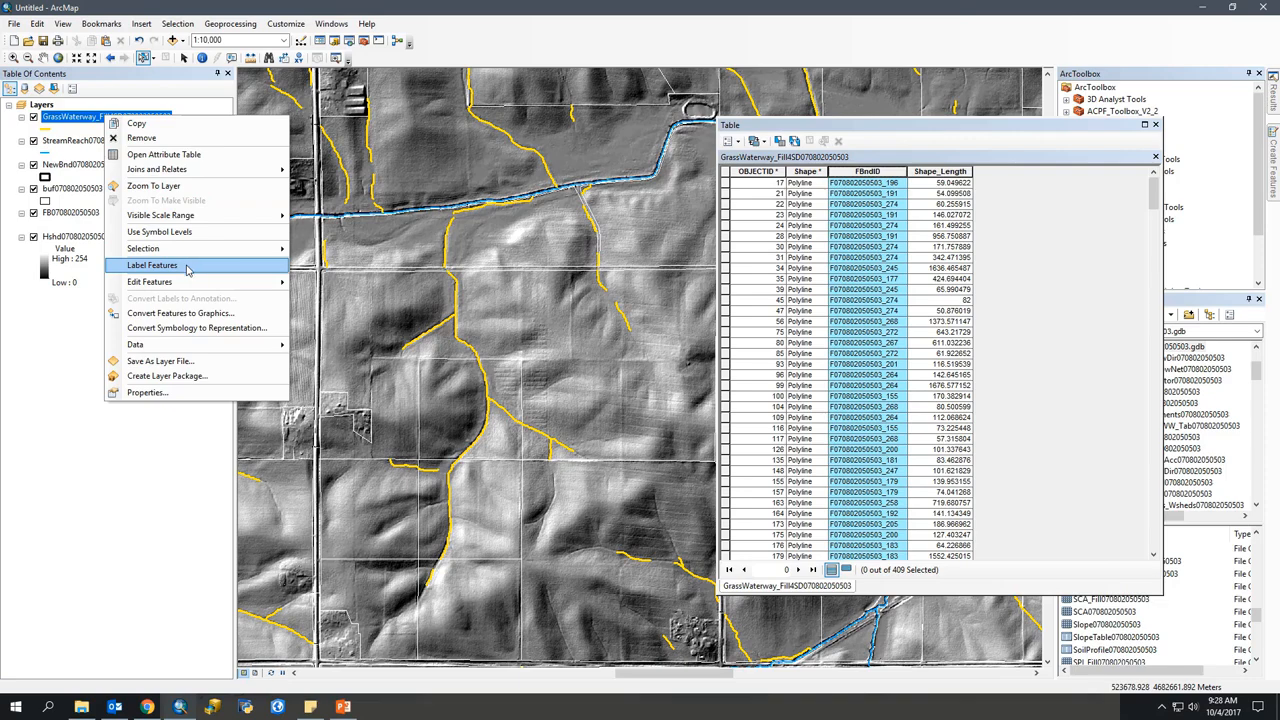
mouse_move(193, 256)
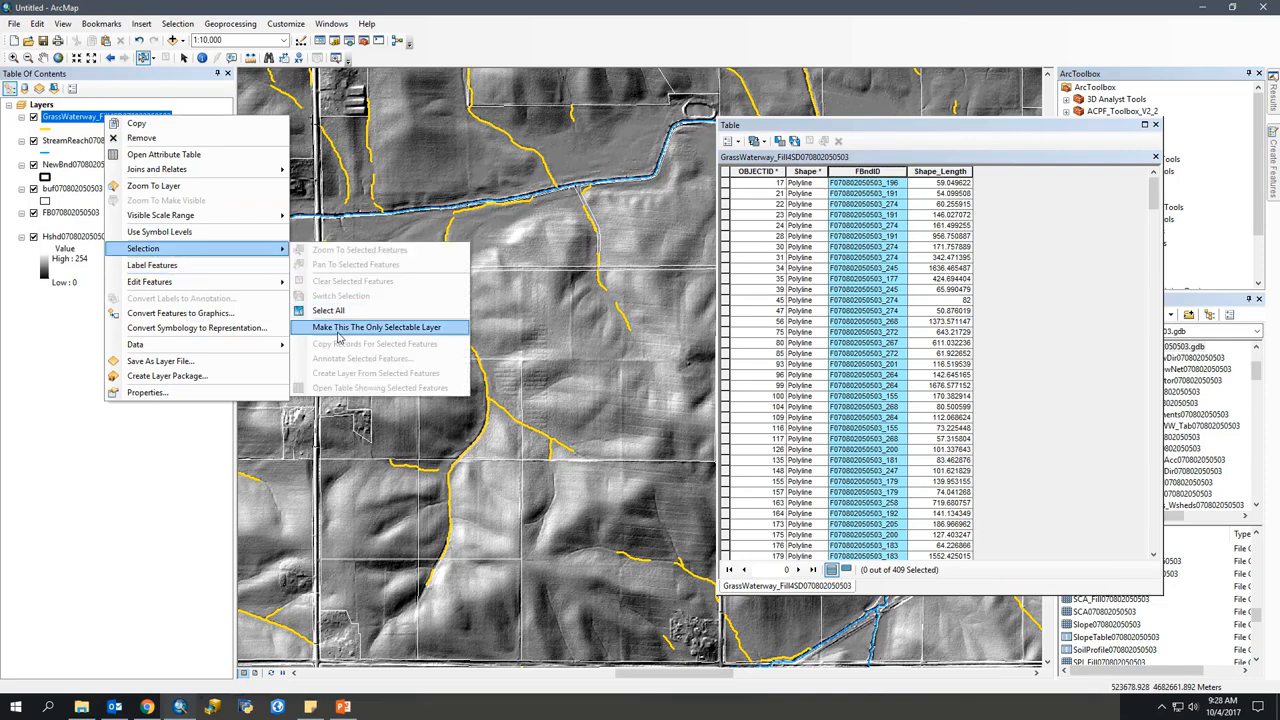
click(340, 330)
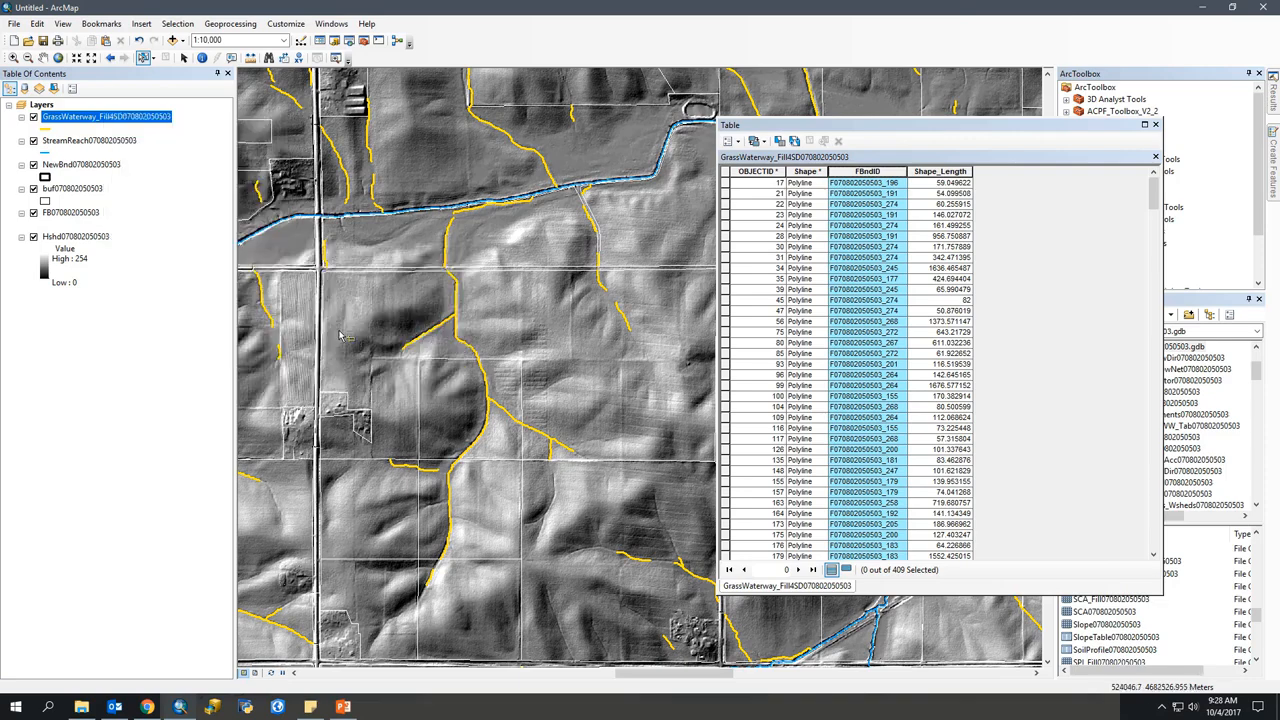
Select the forked waterway segment in the central field and the adjoining segment to its south in turn, and highlight the Shape_Length column
click(491, 392)
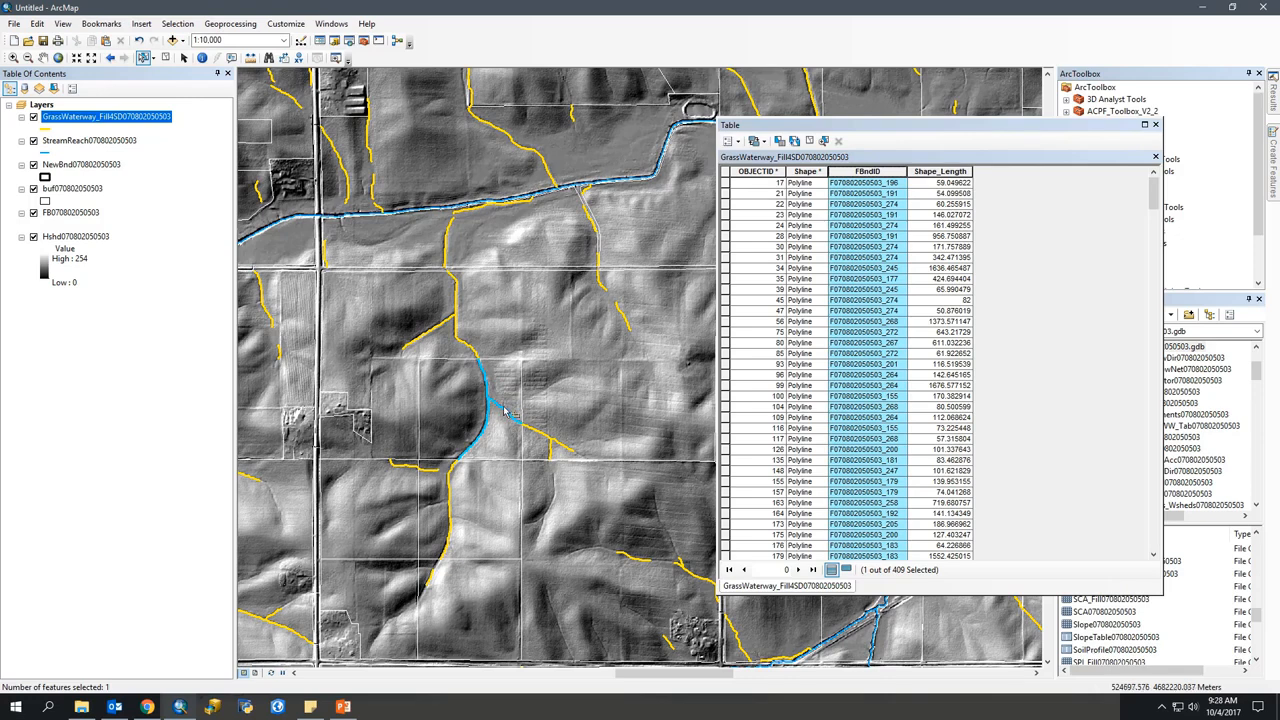
click(455, 449)
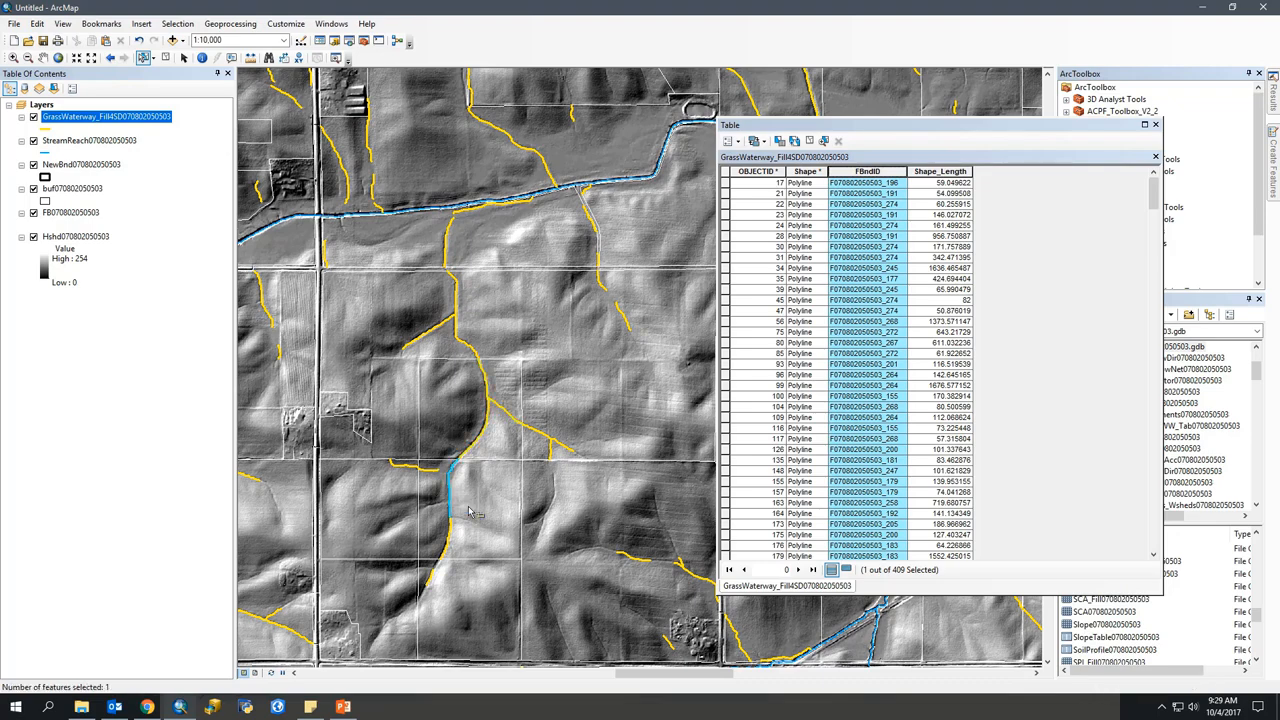
scroll(472, 508, up, 1)
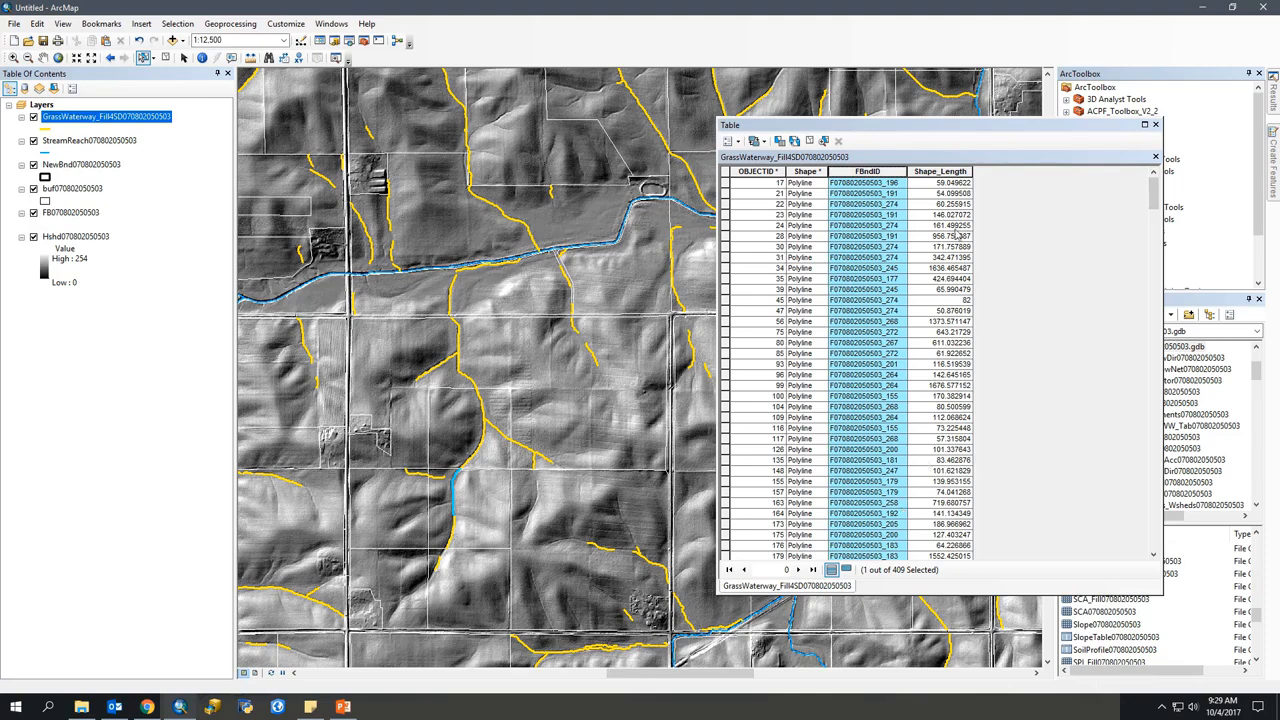
click(957, 176)
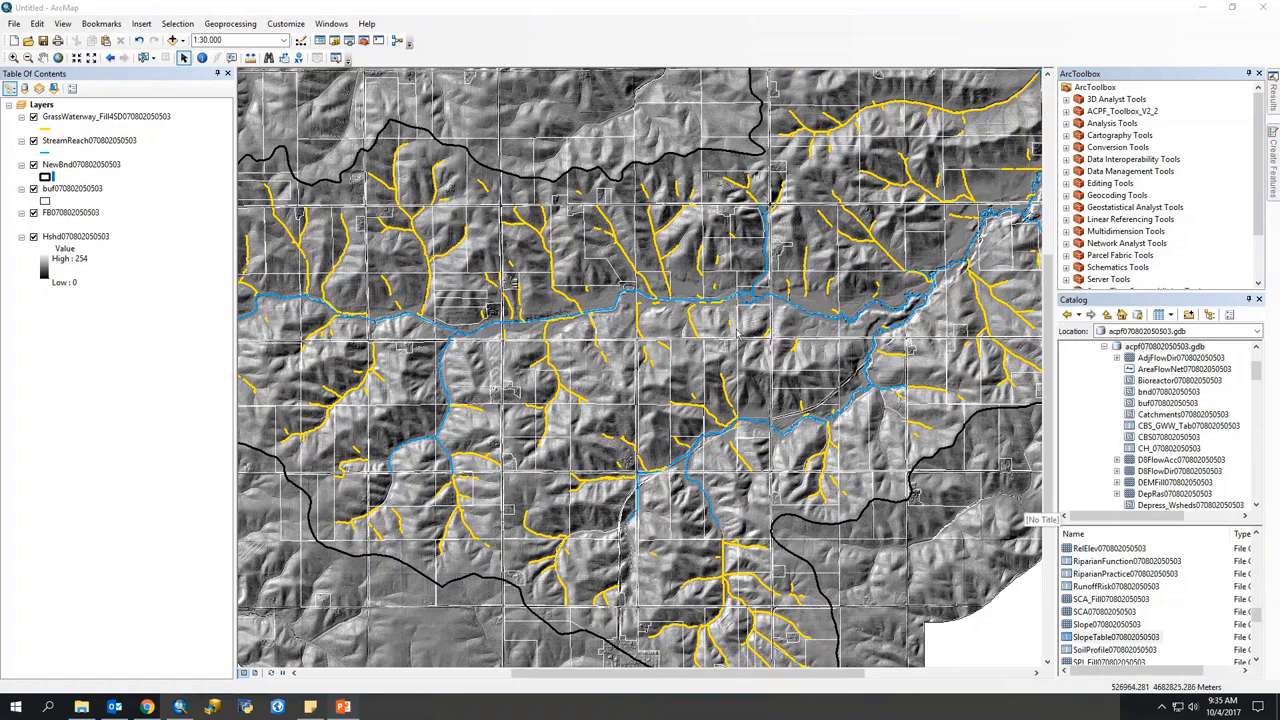
View the whole watershed and list the map contents by source to check the loaded tables, returning to the drawing order list
scroll(727, 343, down, 2)
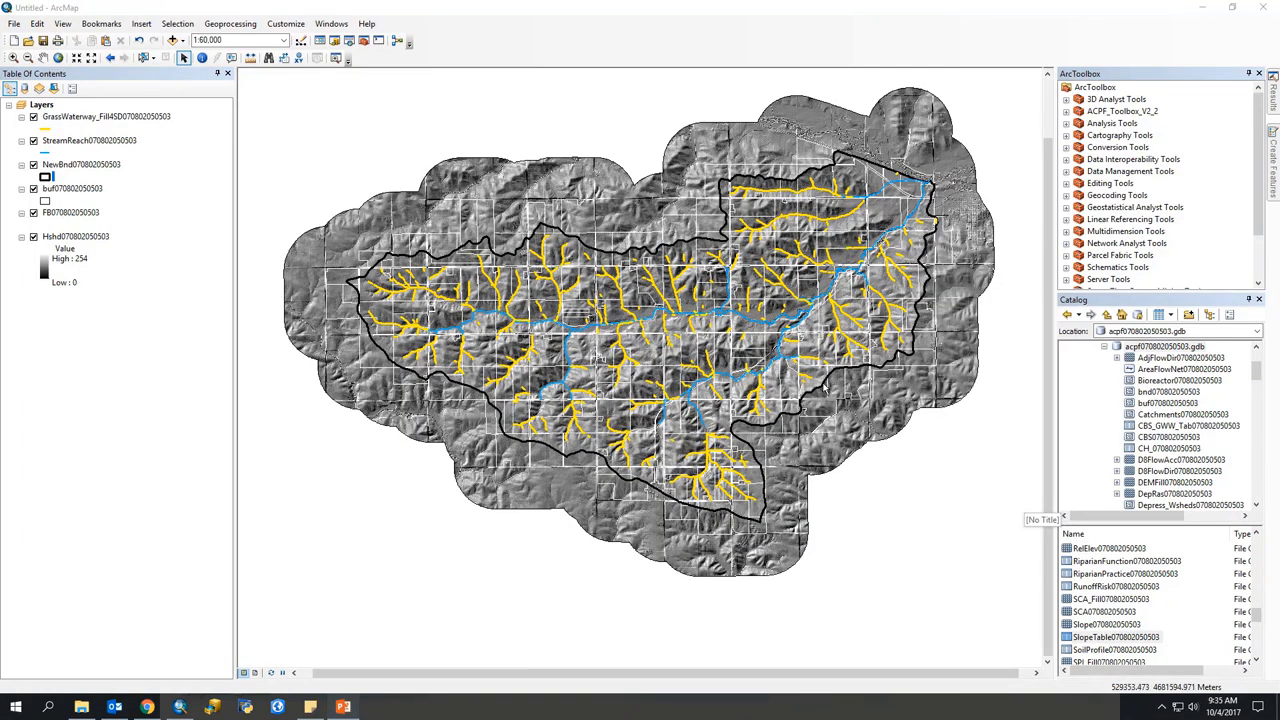
scroll(816, 358, up, 1)
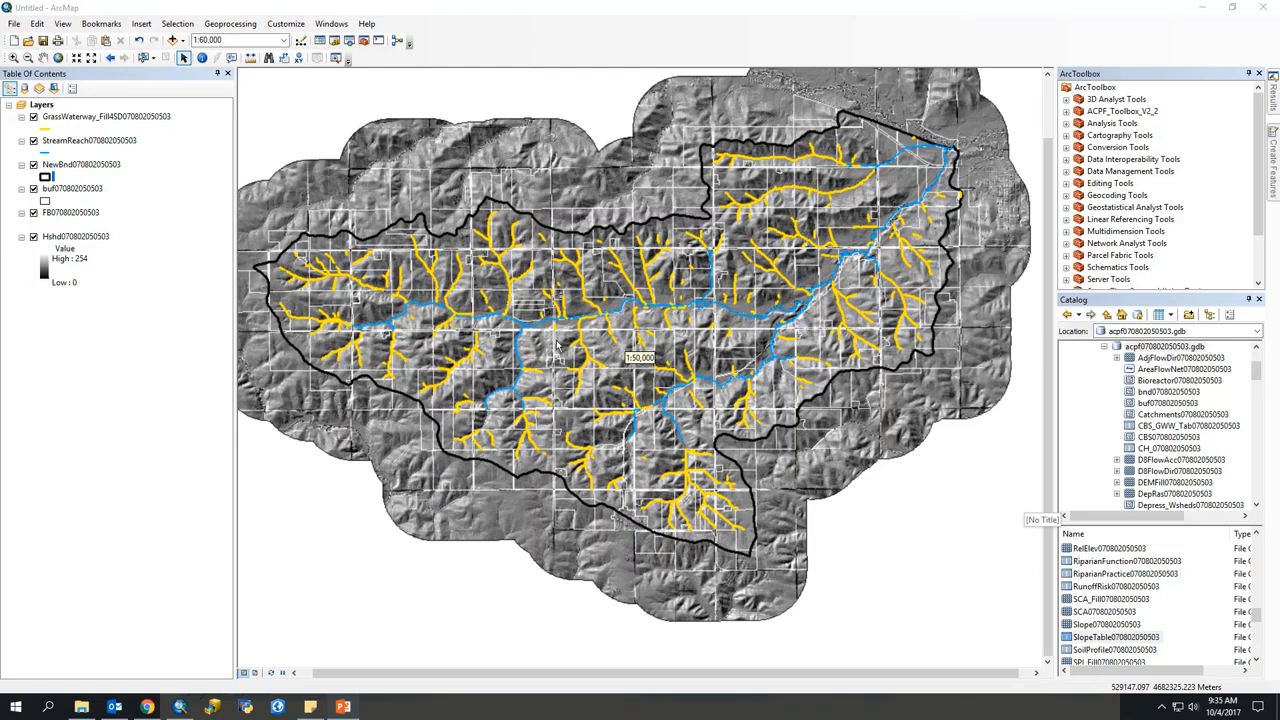
click(24, 89)
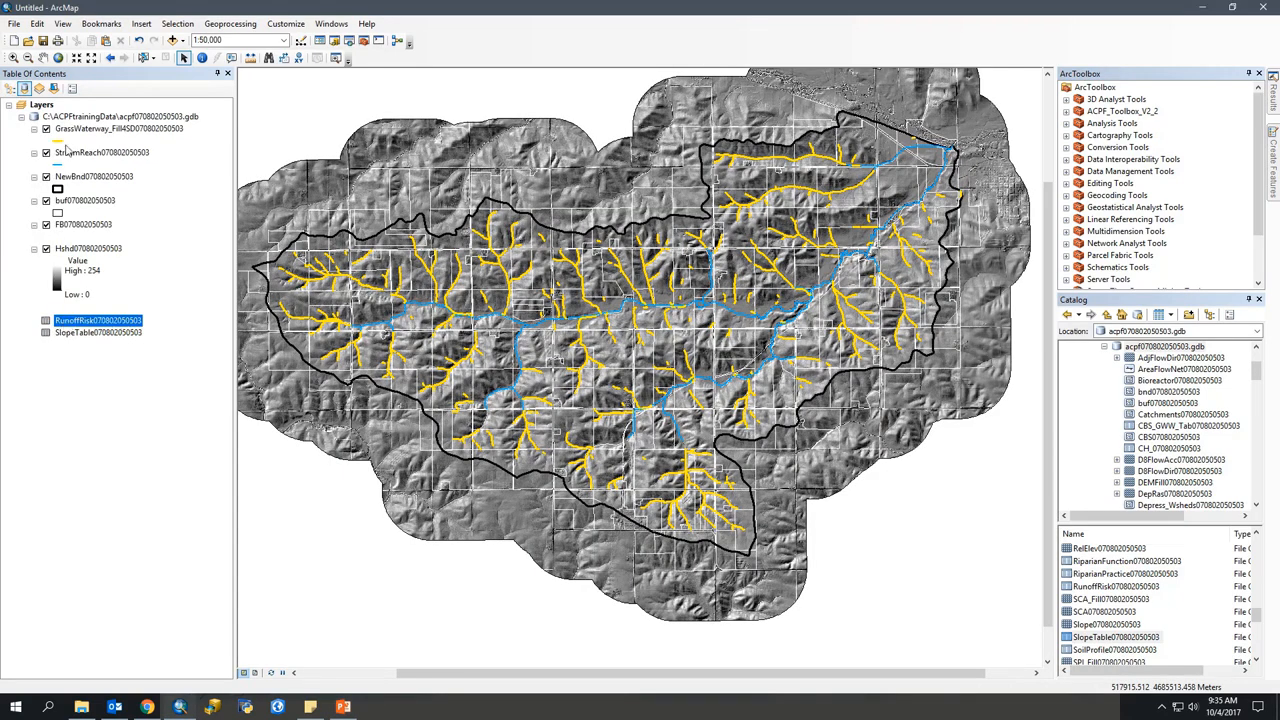
click(10, 88)
Check the FBndID column in the GrassWaterway layer's attribute table and close the table
right_click(98, 118)
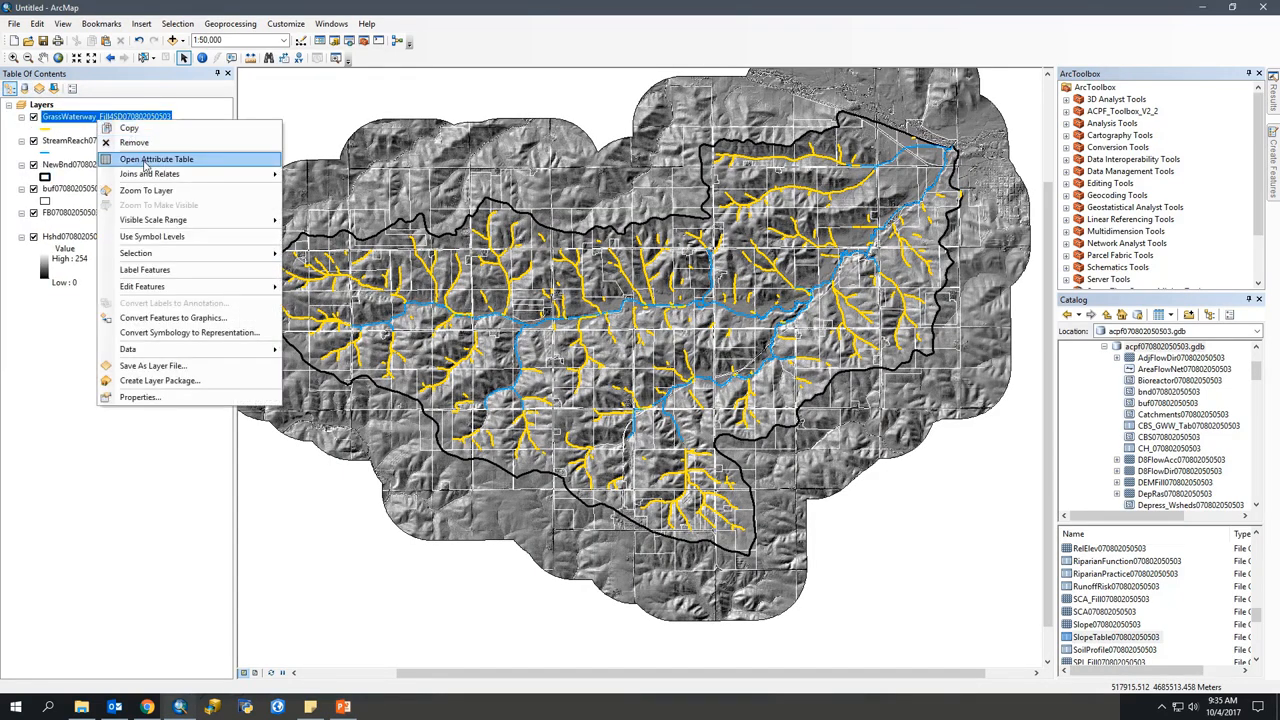
click(150, 159)
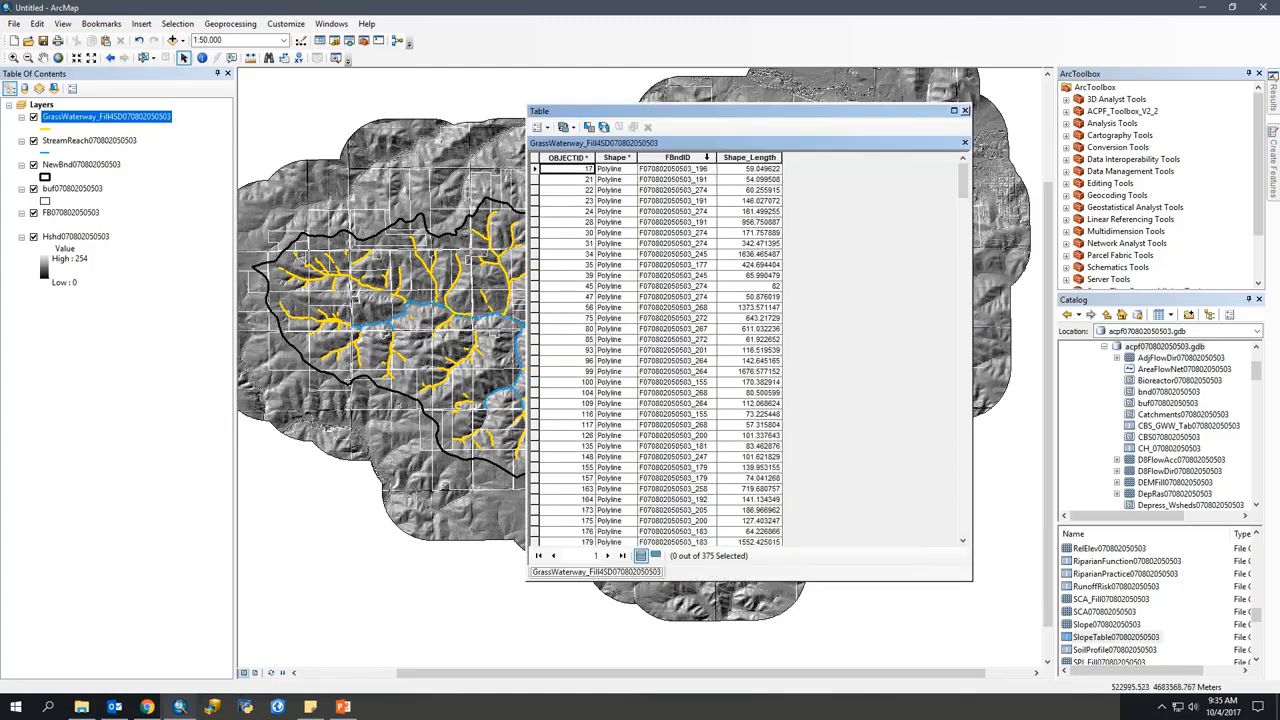
click(709, 159)
drag(700, 120, 826, 135)
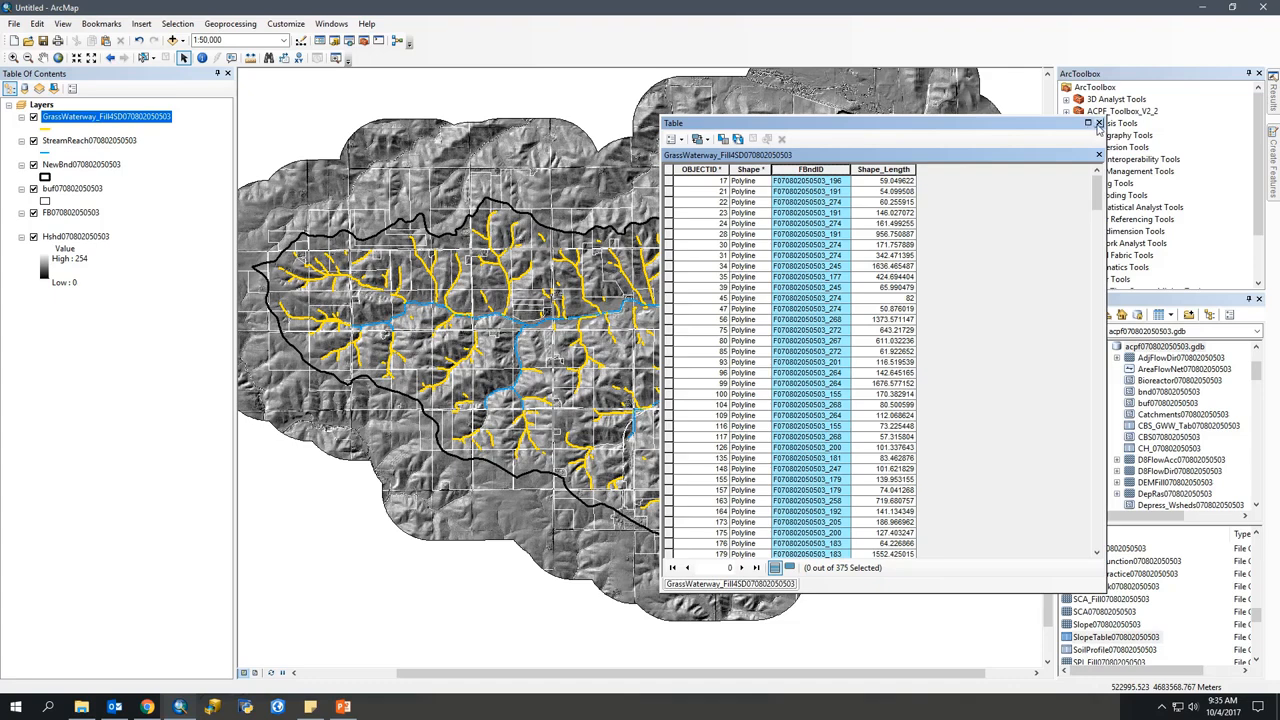
click(1098, 122)
right_click(110, 122)
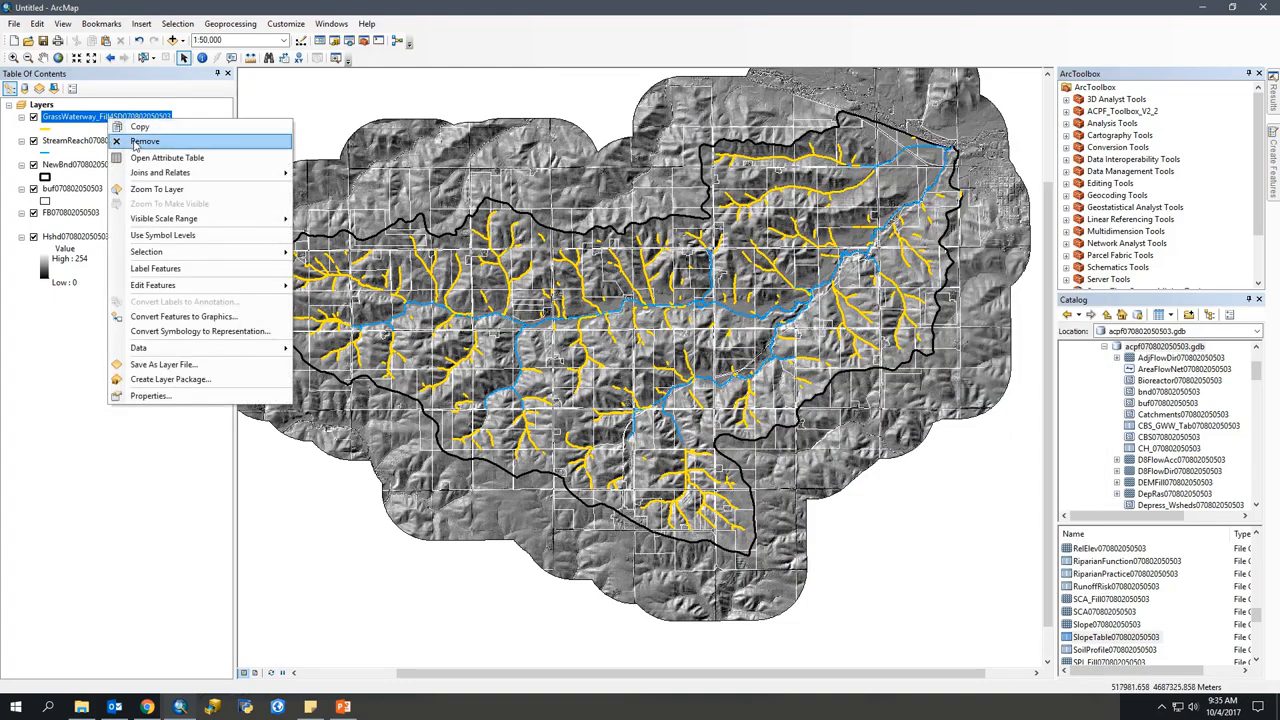
mouse_move(230, 172)
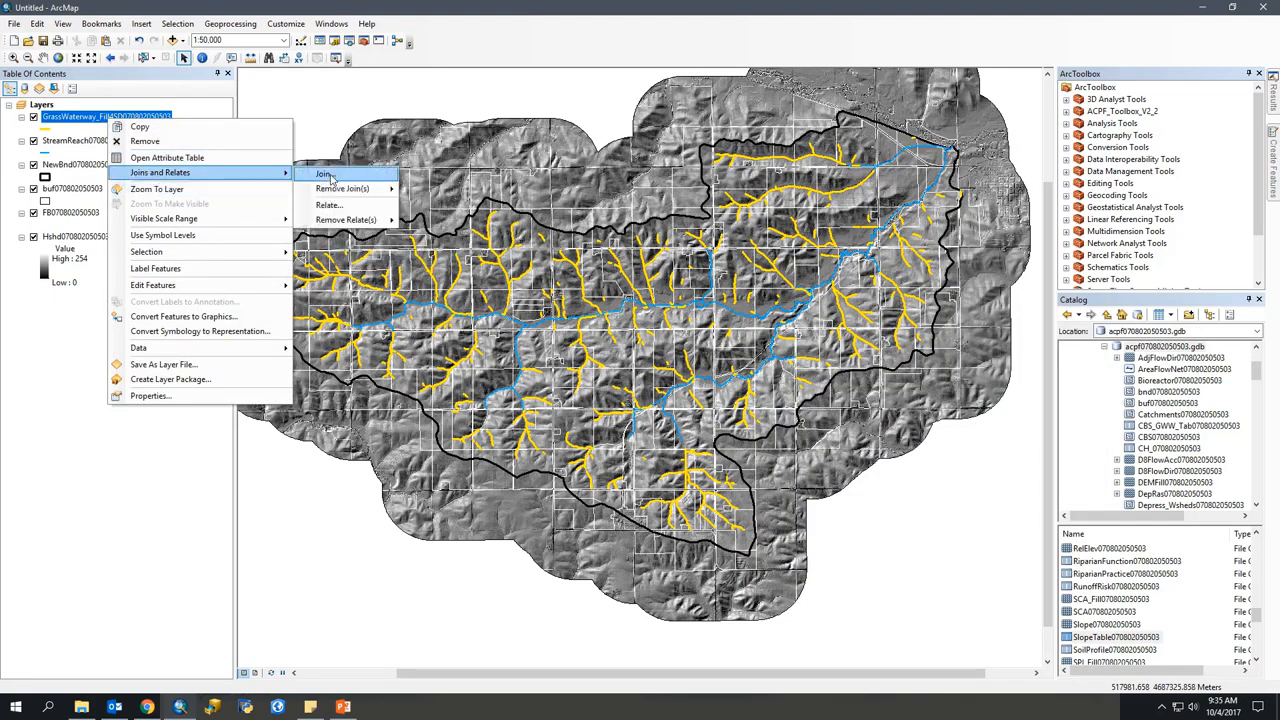
click(326, 174)
click(576, 307)
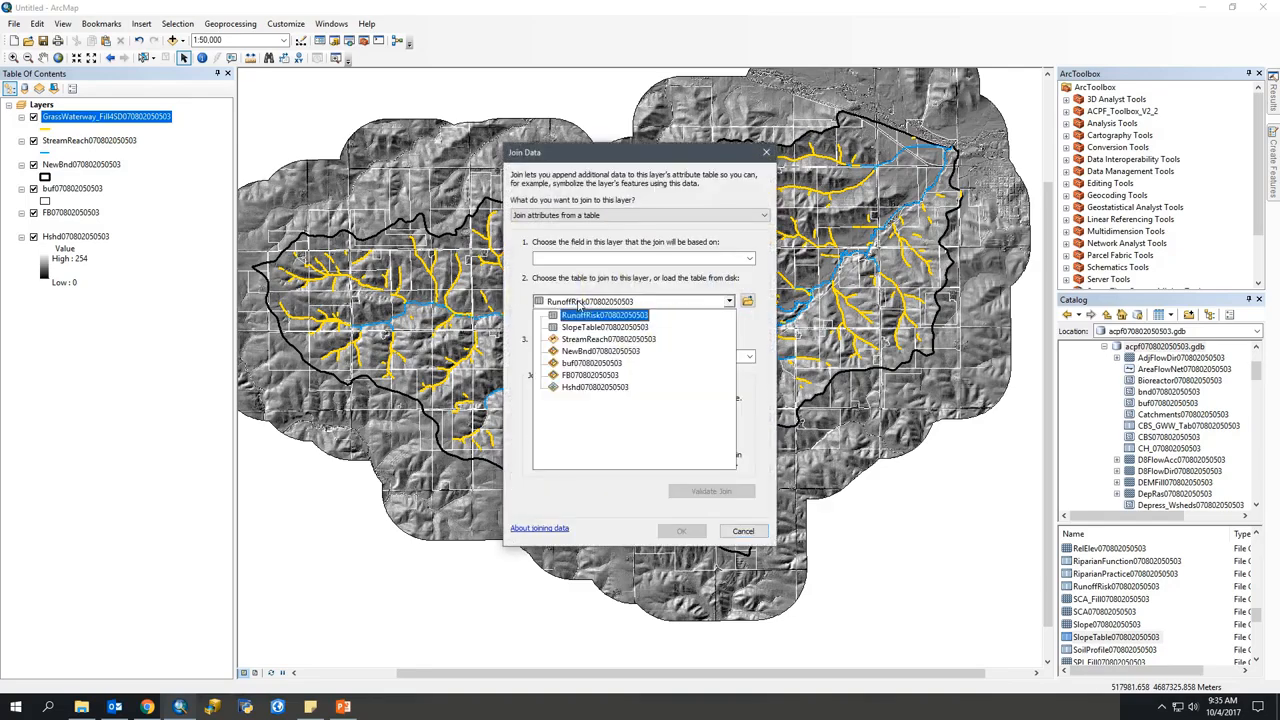
click(582, 314)
click(596, 261)
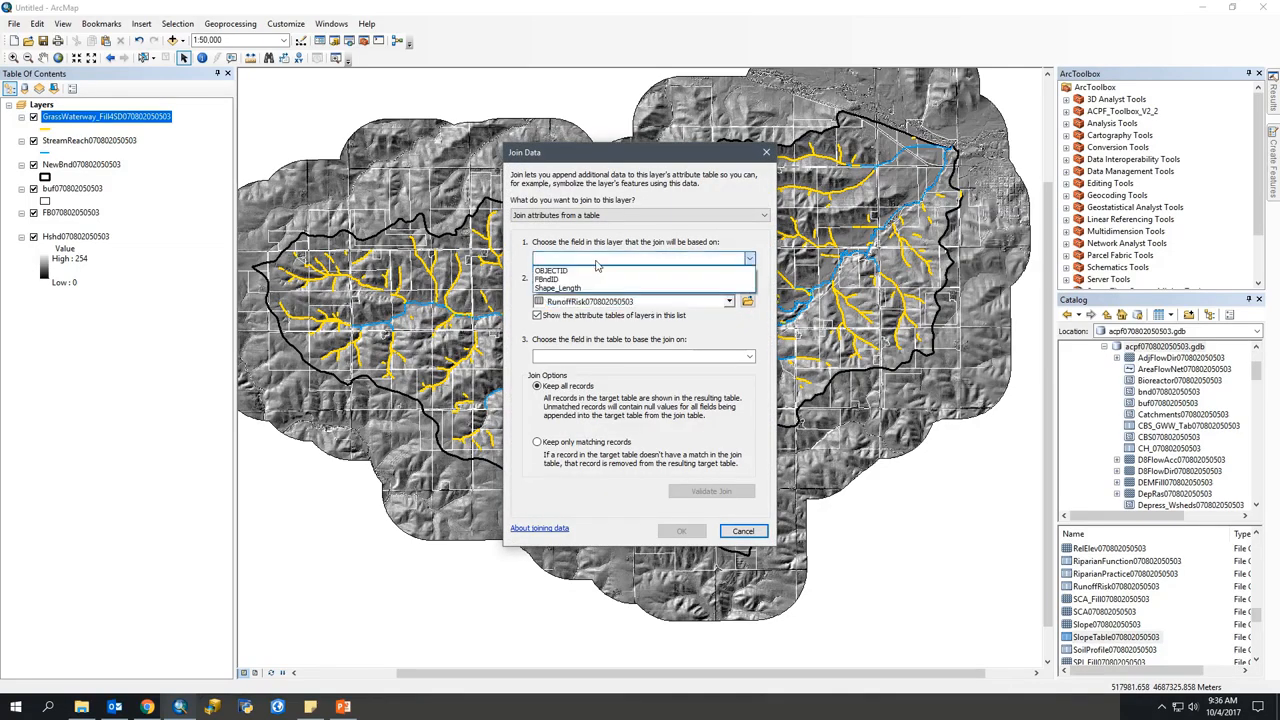
click(560, 279)
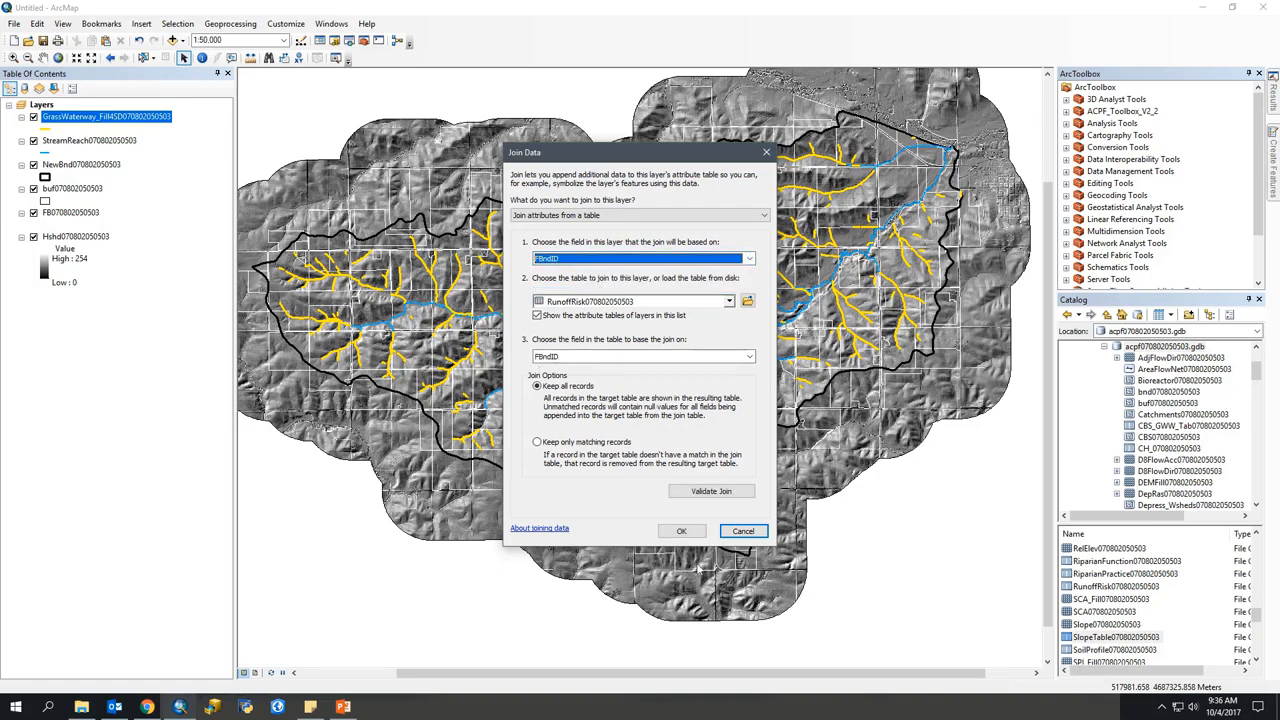
click(700, 532)
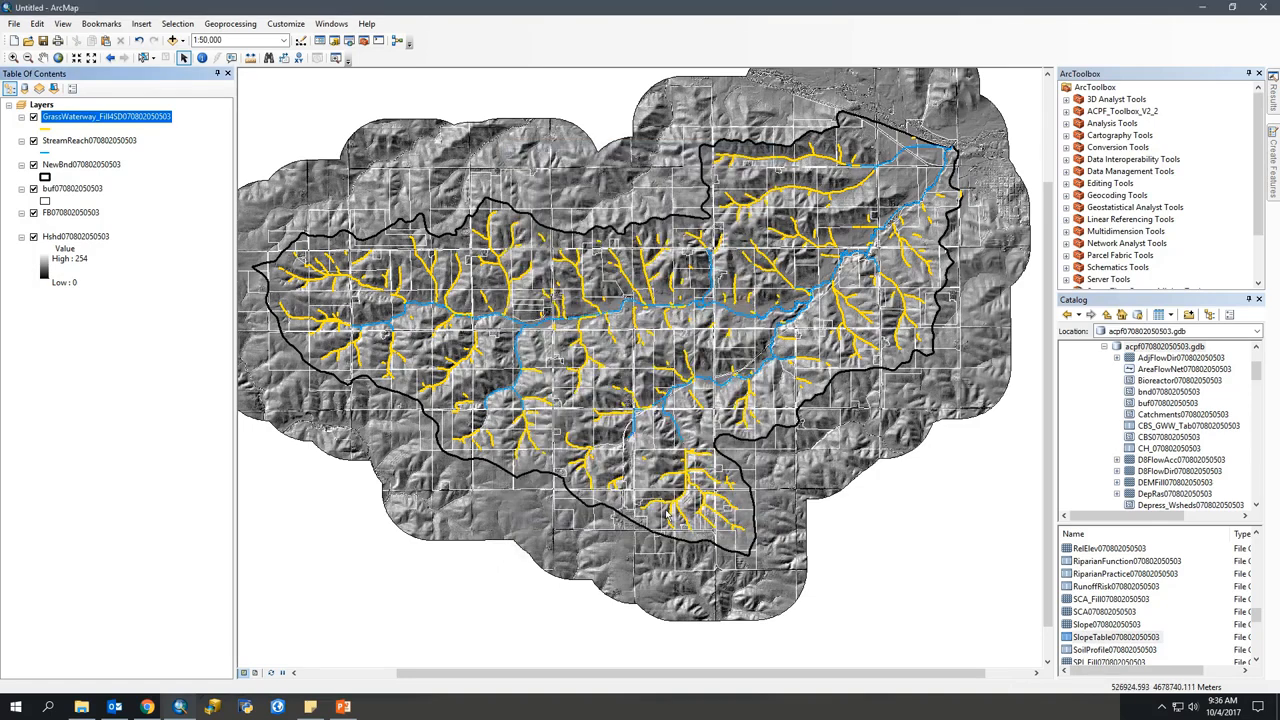
Symbolize the GrassWaterway layer by unique values of the RunoffRisk field and add all of its values
double_click(131, 117)
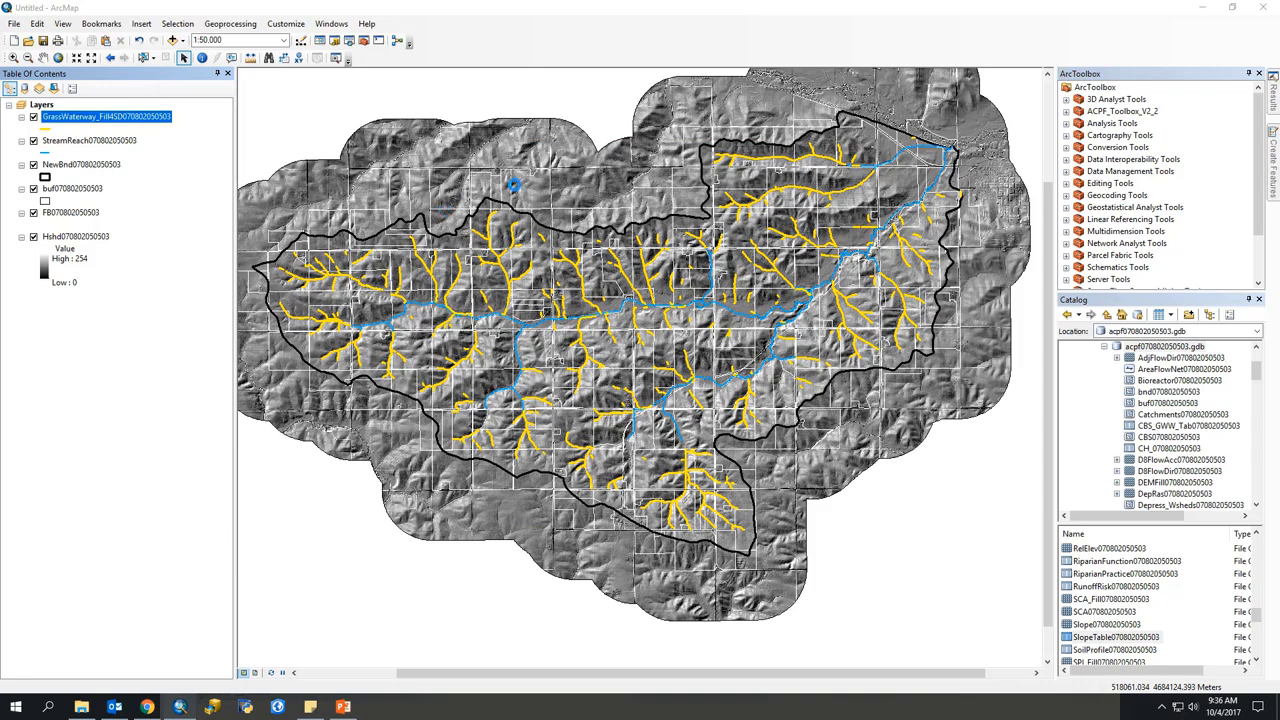
click(449, 261)
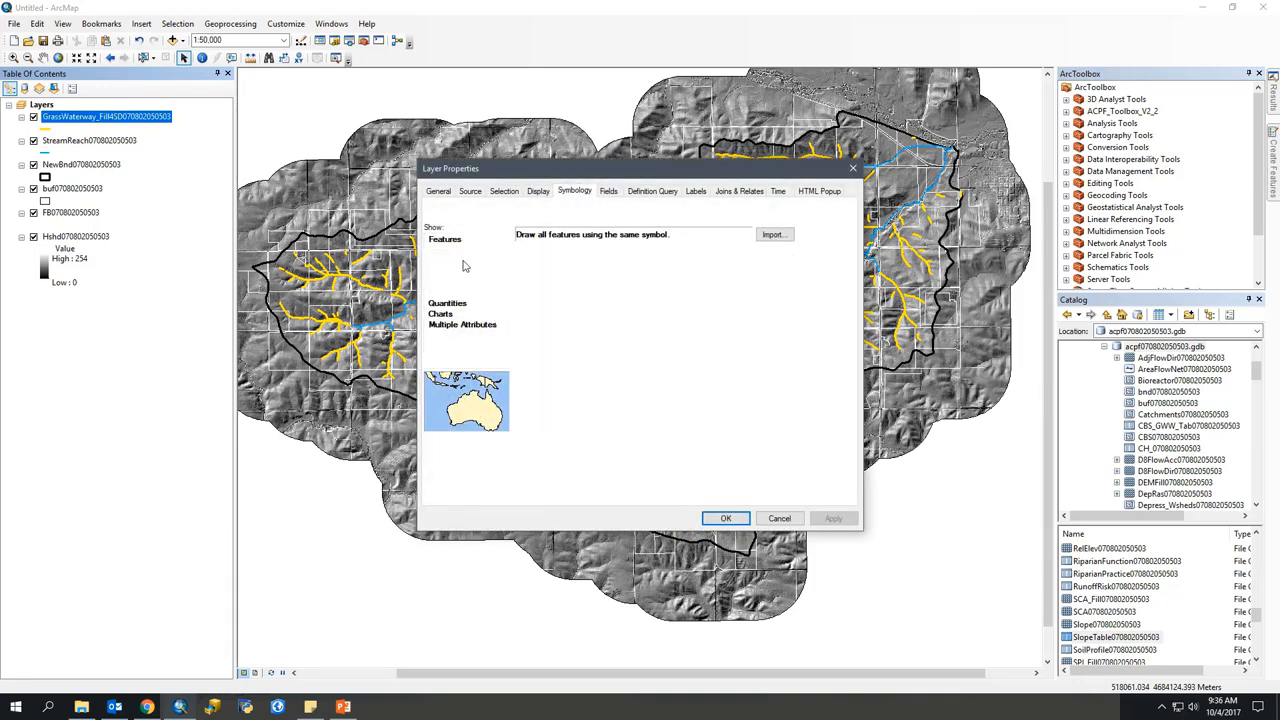
click(580, 261)
click(580, 378)
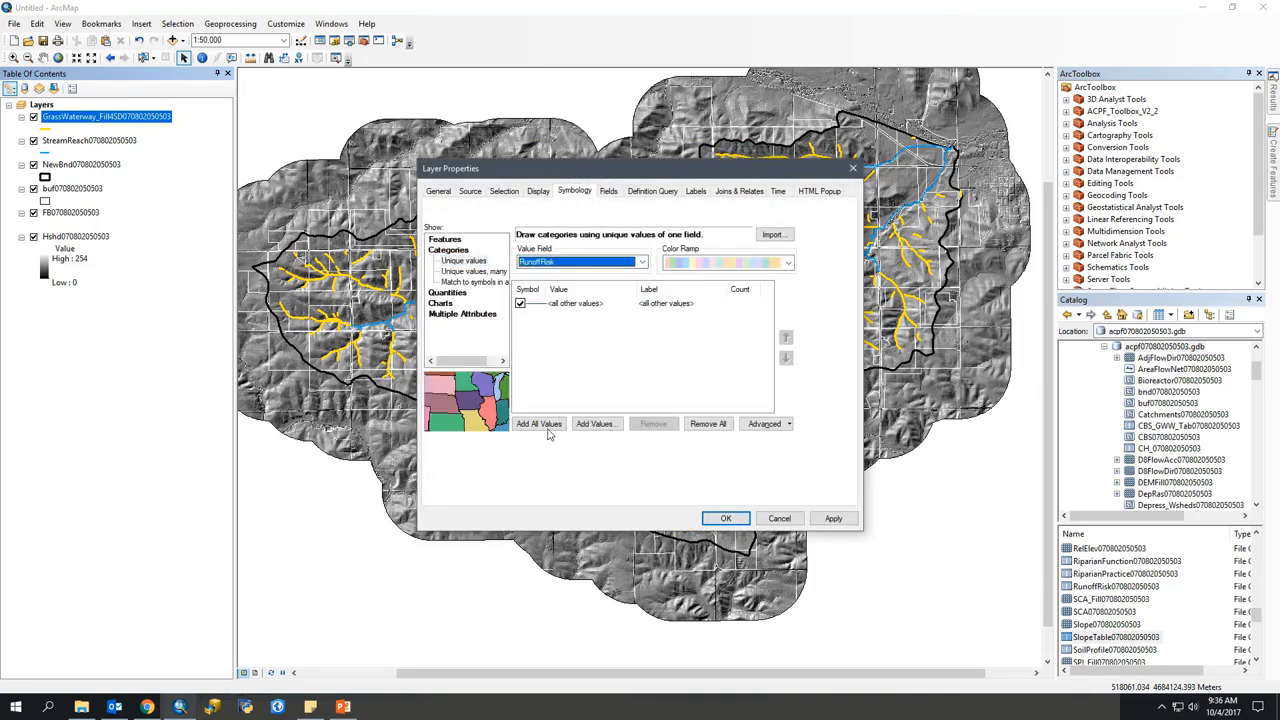
click(545, 426)
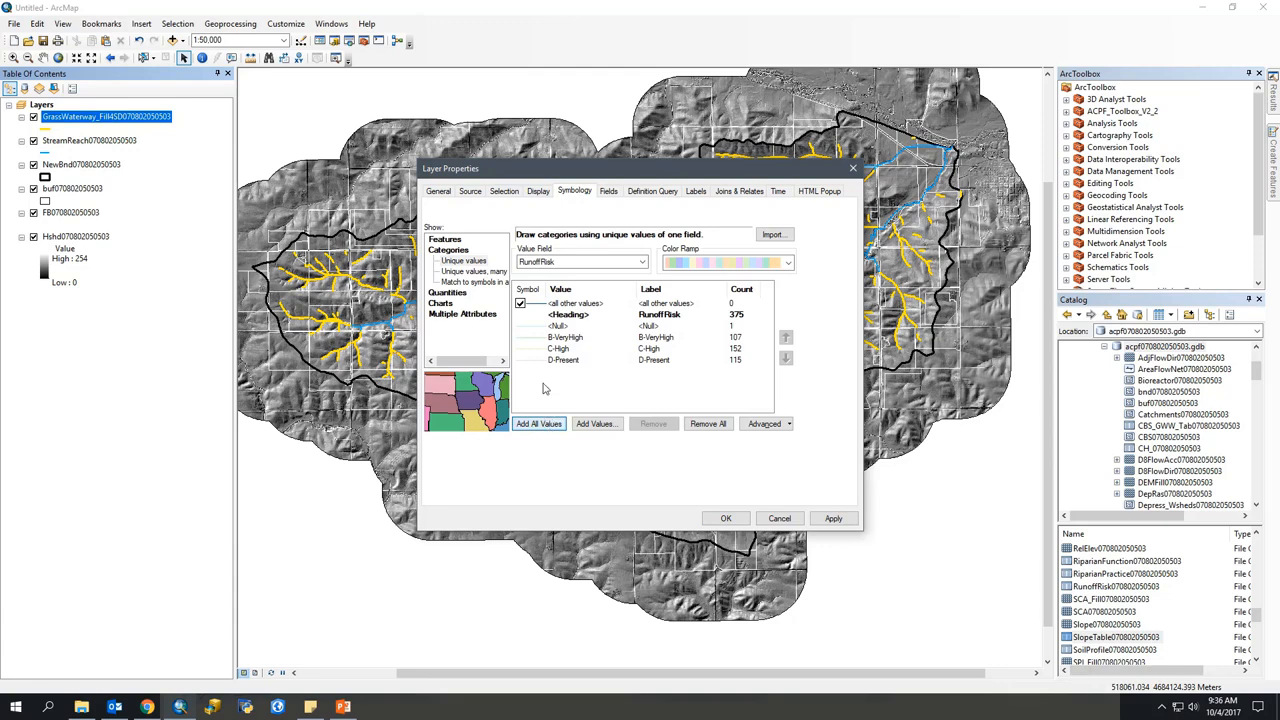
Color the <Null> class line symbol green and the B-VeryHigh class line symbol red
click(534, 328)
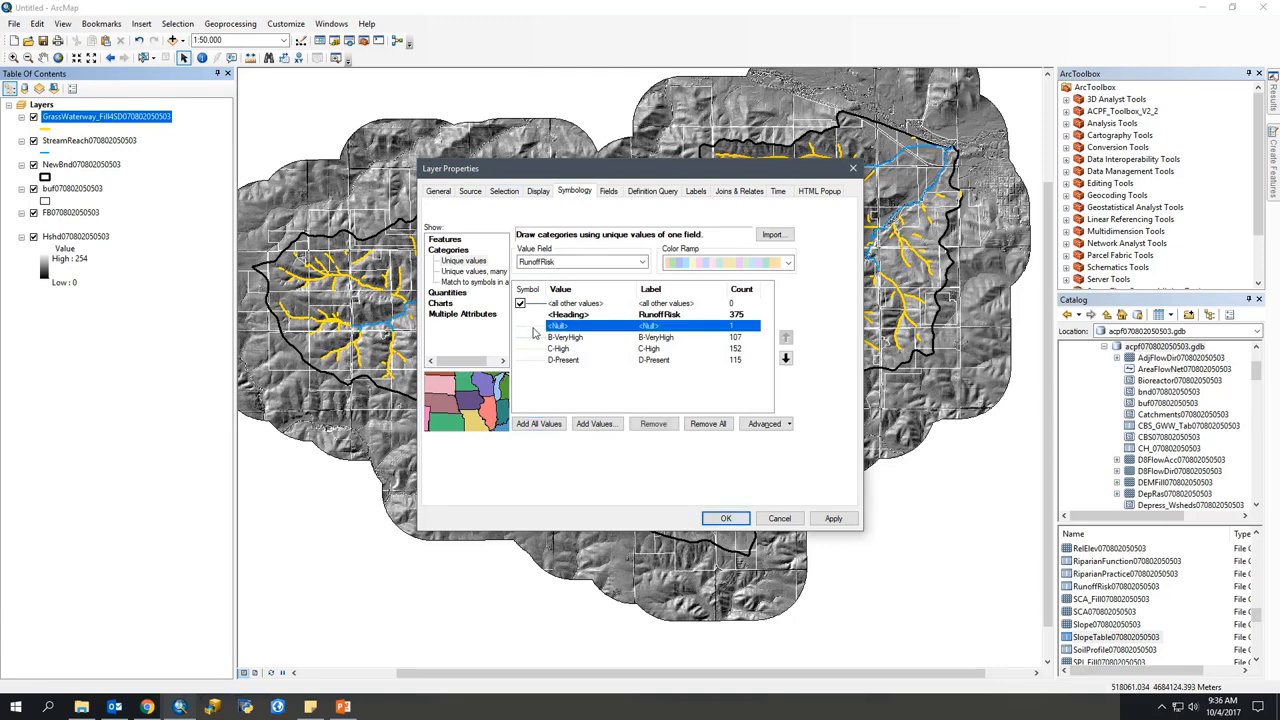
double_click(533, 328)
click(528, 314)
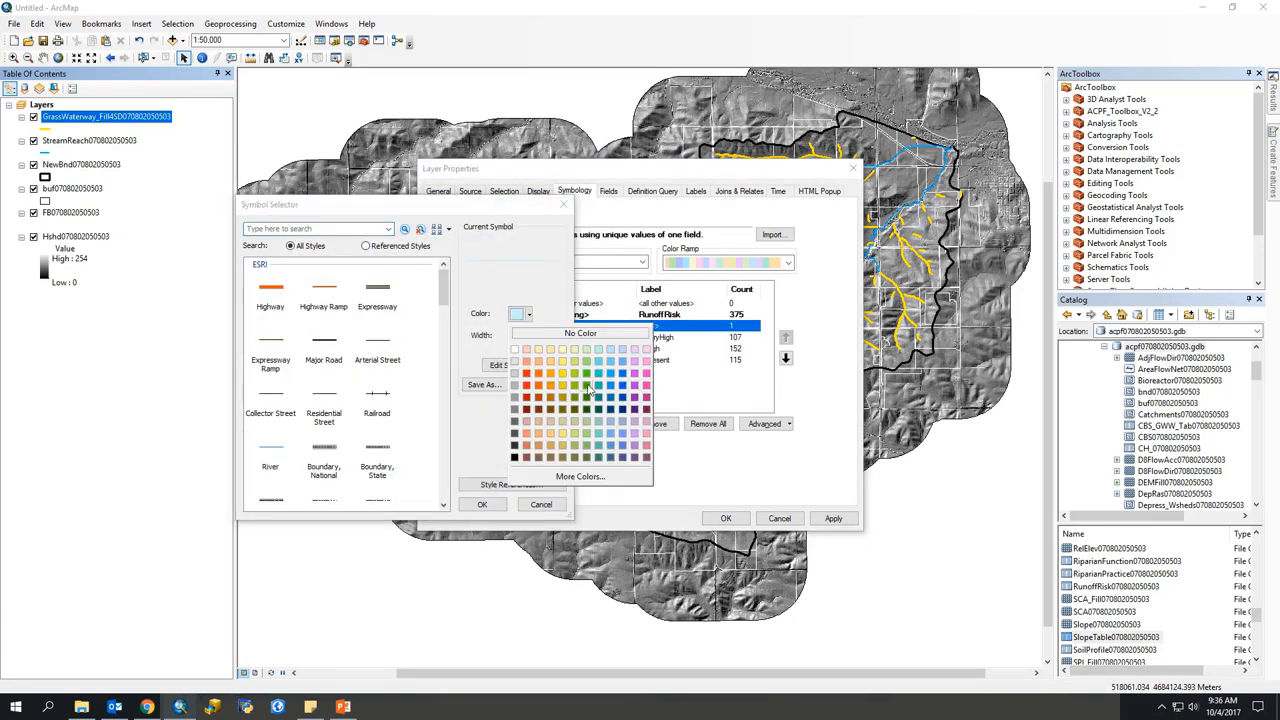
click(588, 400)
click(483, 505)
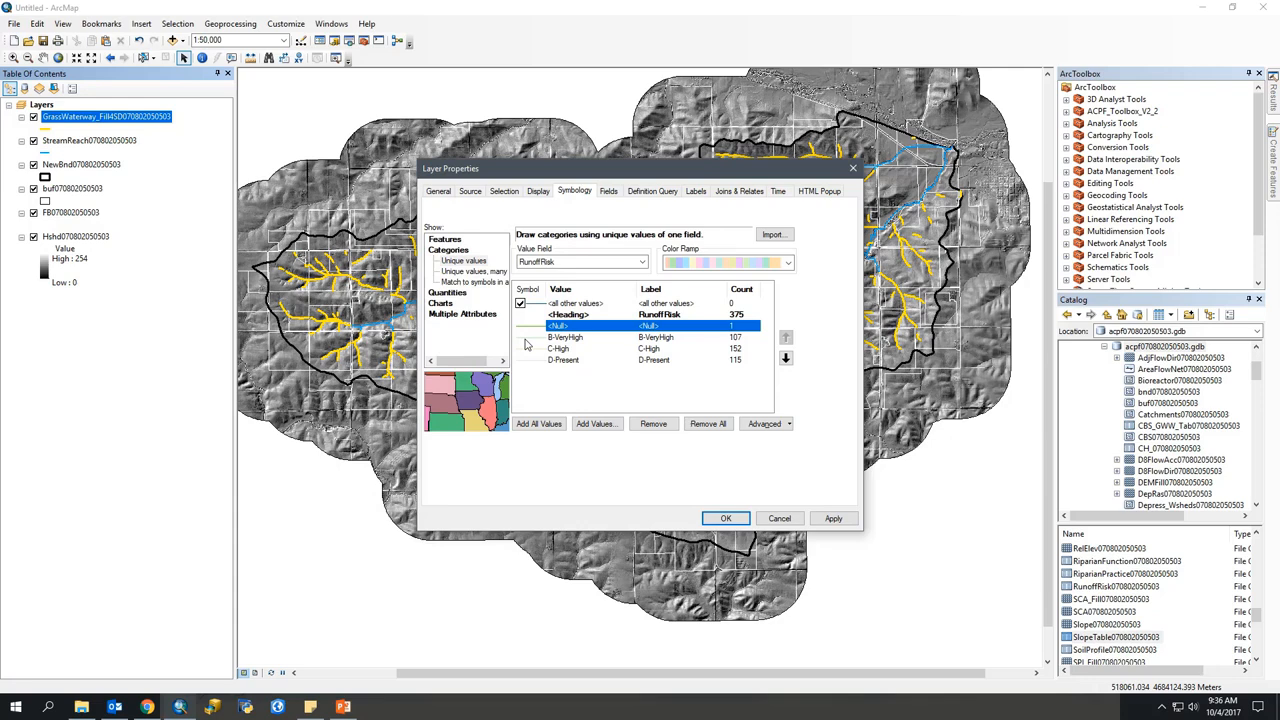
double_click(527, 338)
click(528, 314)
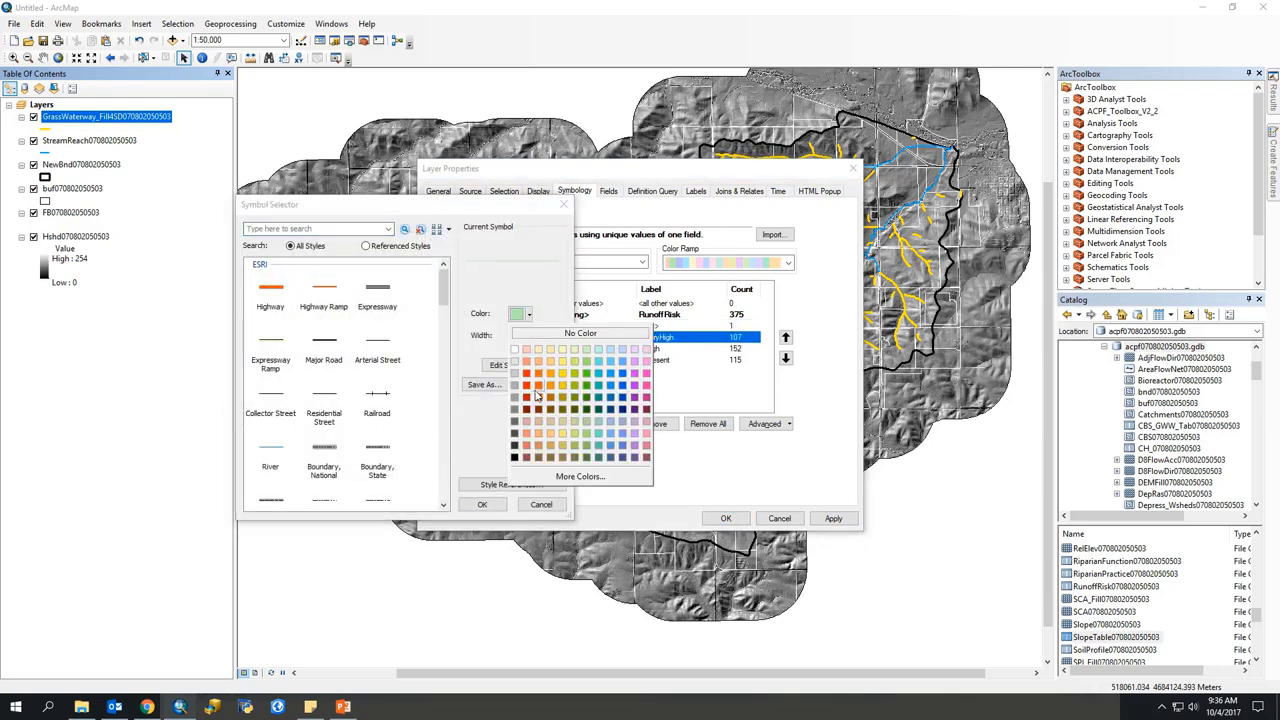
click(537, 392)
click(482, 504)
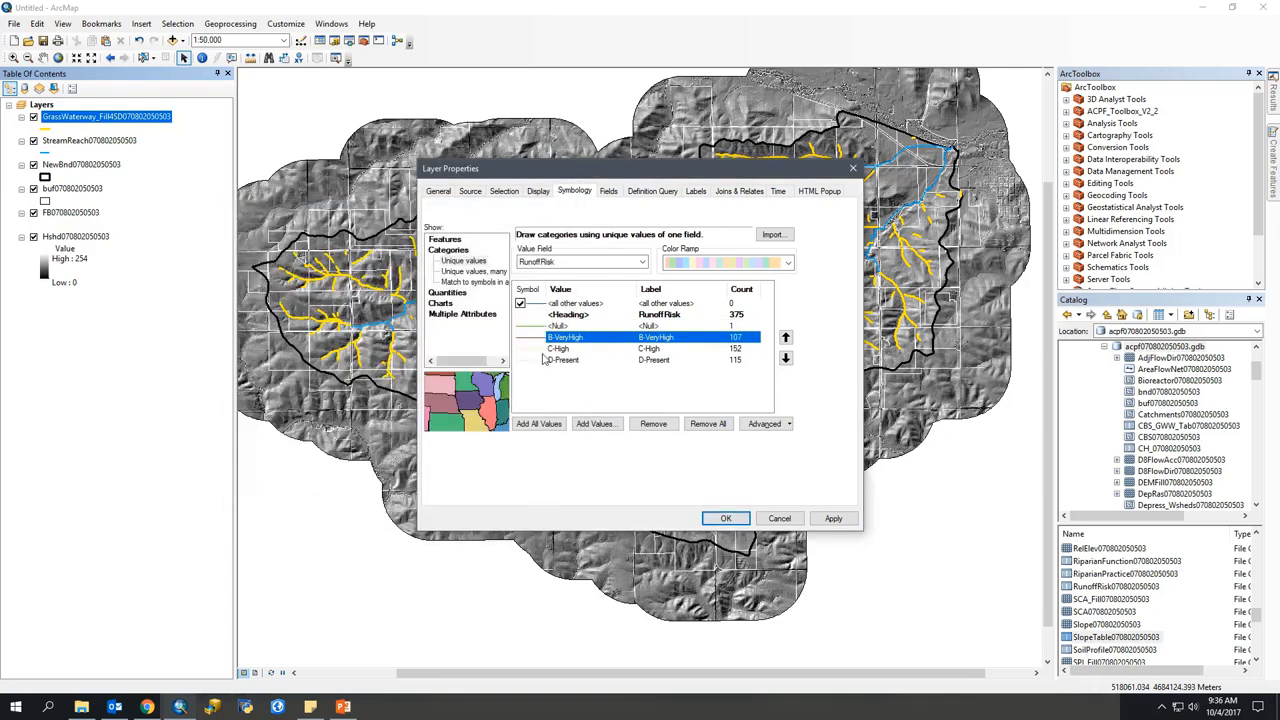
Color the C-High class line symbol orange and the D-Present class line symbol yellow
double_click(528, 348)
click(523, 315)
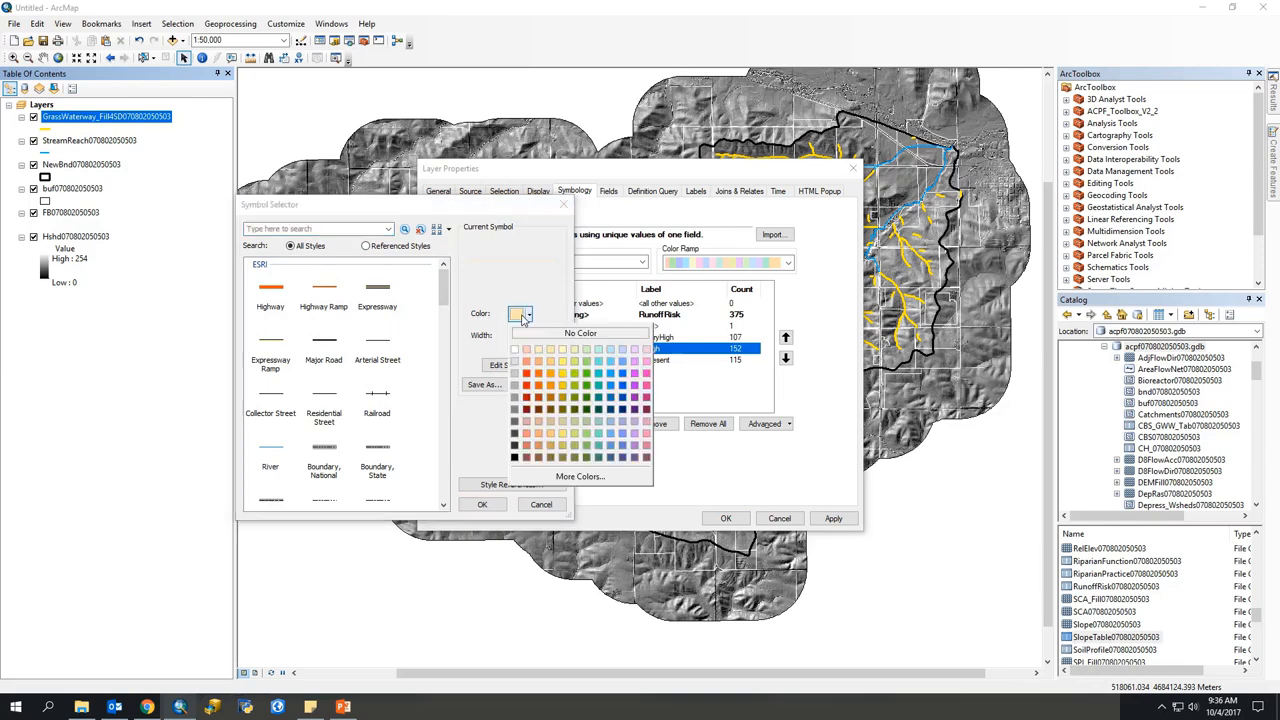
click(557, 374)
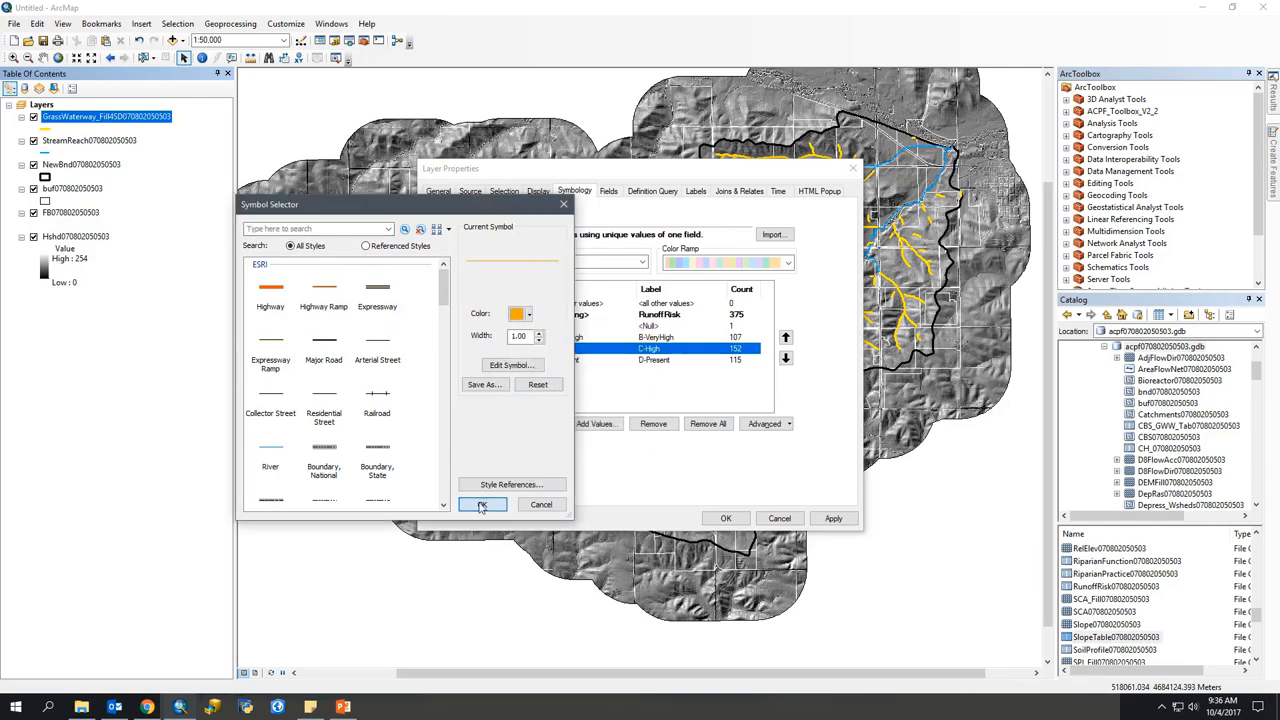
click(482, 504)
double_click(532, 361)
click(522, 314)
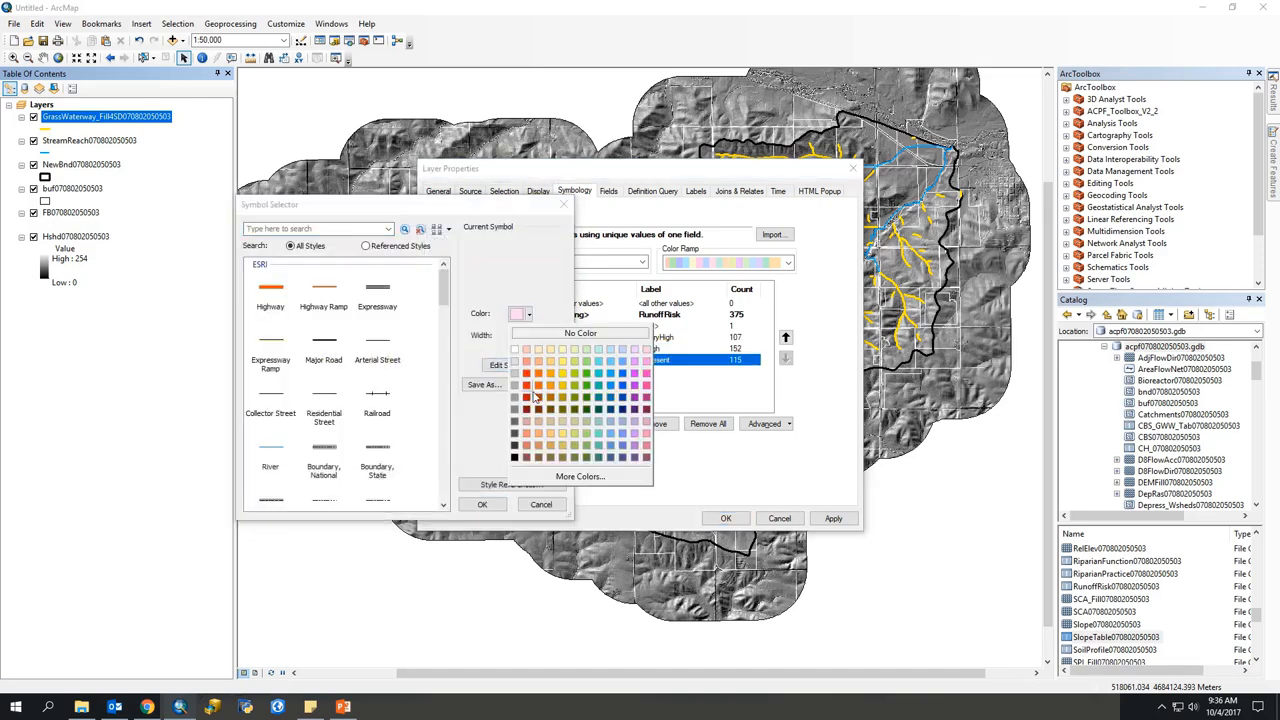
click(566, 384)
click(490, 507)
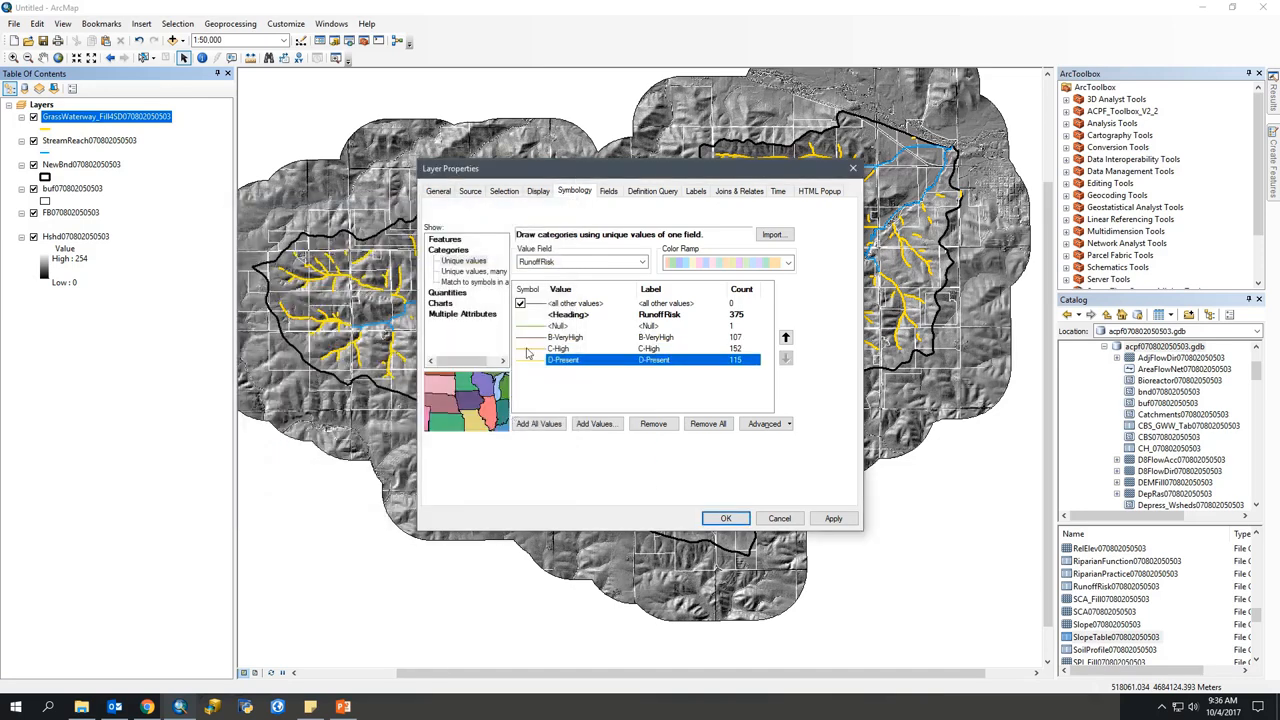
Set the width of all the waterway class symbols to 2 and apply the symbology to the layer
right_click(531, 297)
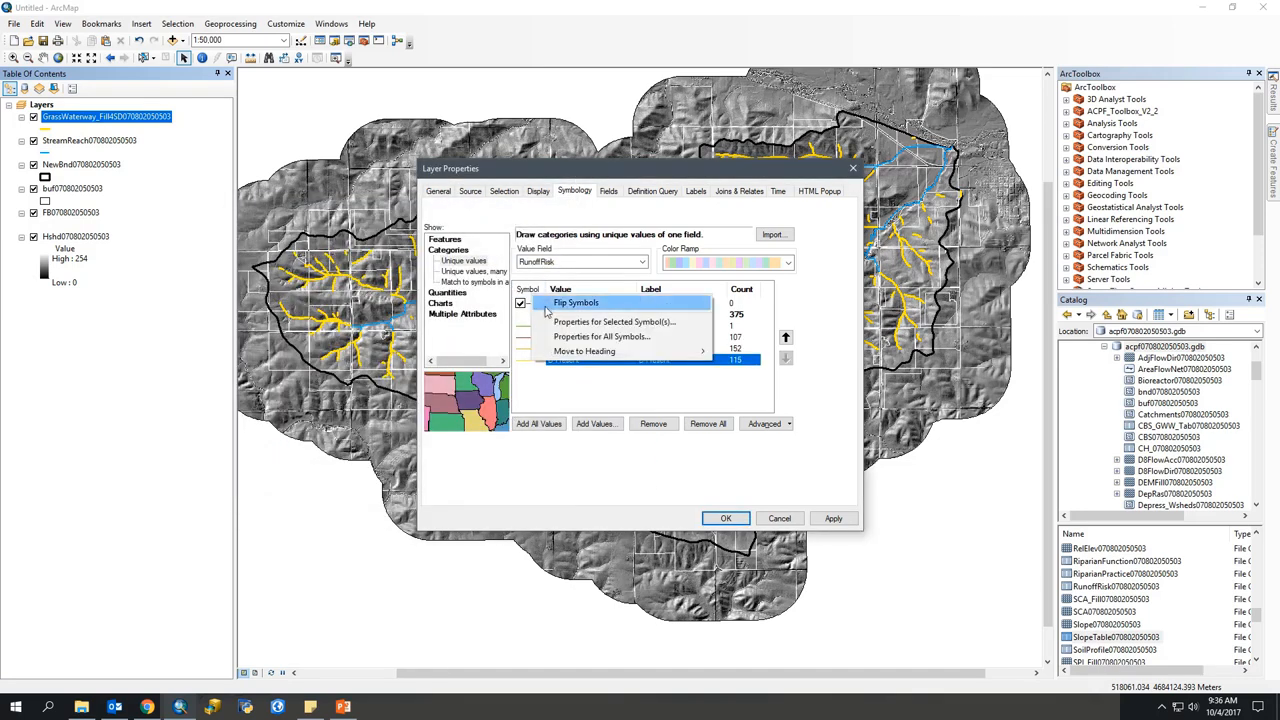
click(605, 322)
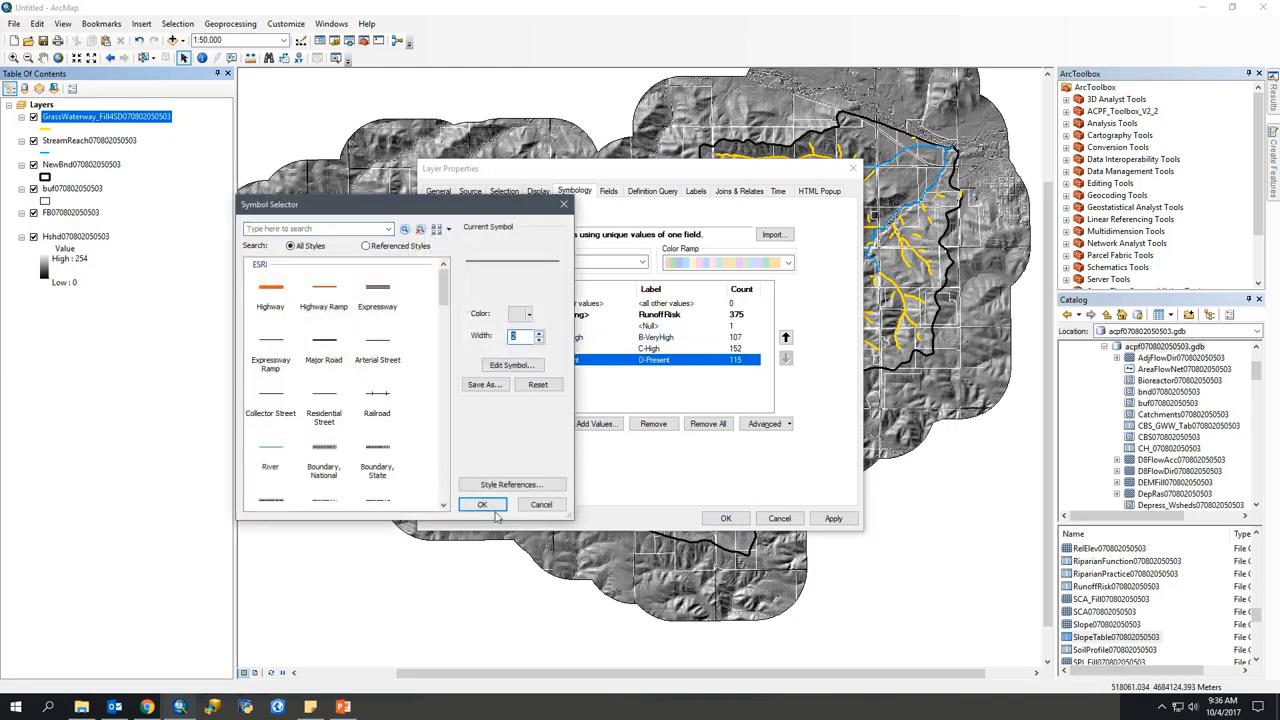
click(482, 504)
click(726, 518)
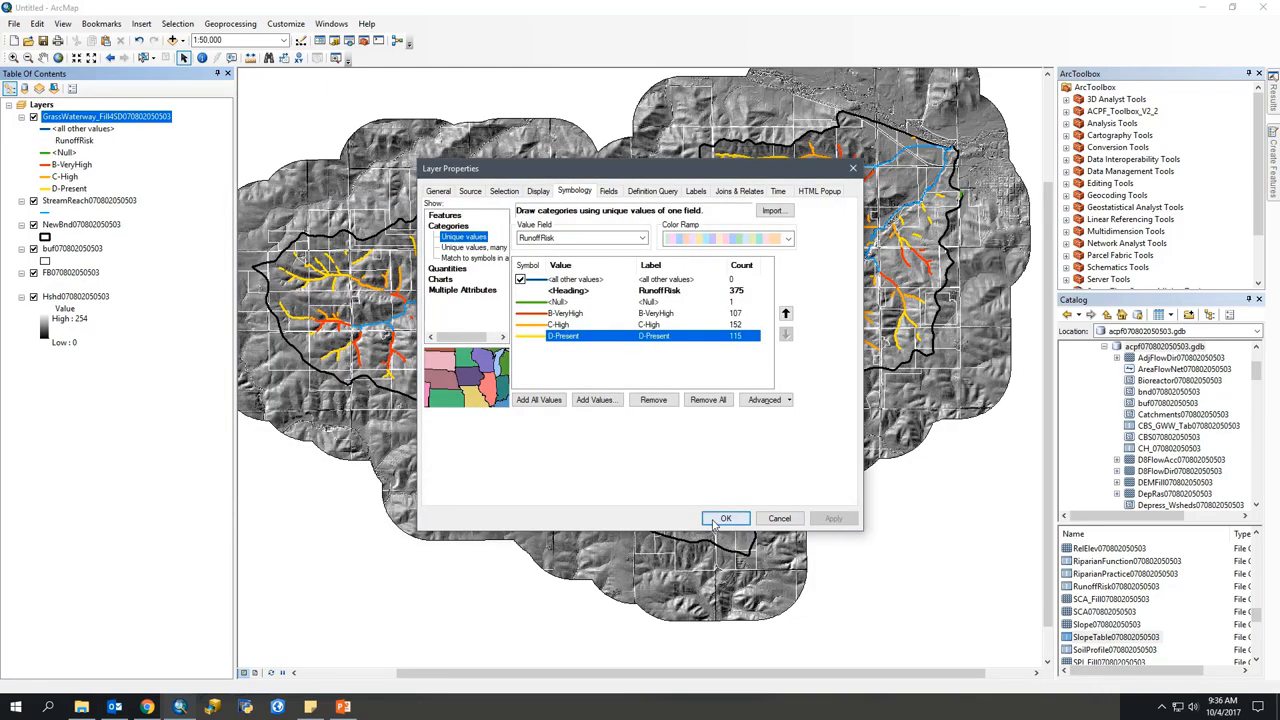
click(728, 520)
Examine how the runoff risk classes are distributed among the waterways along the main stream and its southern tributaries
drag(503, 333, 658, 387)
scroll(656, 383, up, 5)
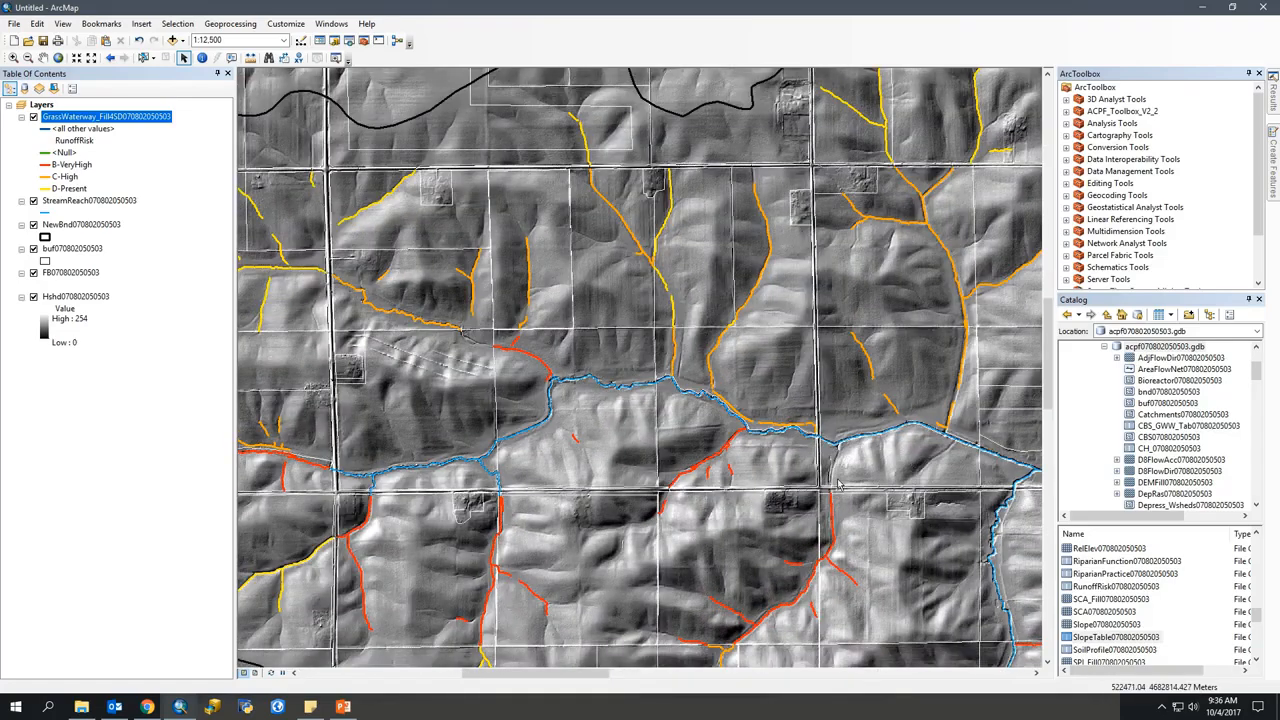
drag(818, 436, 390, 435)
drag(592, 298, 554, 429)
drag(804, 521, 606, 242)
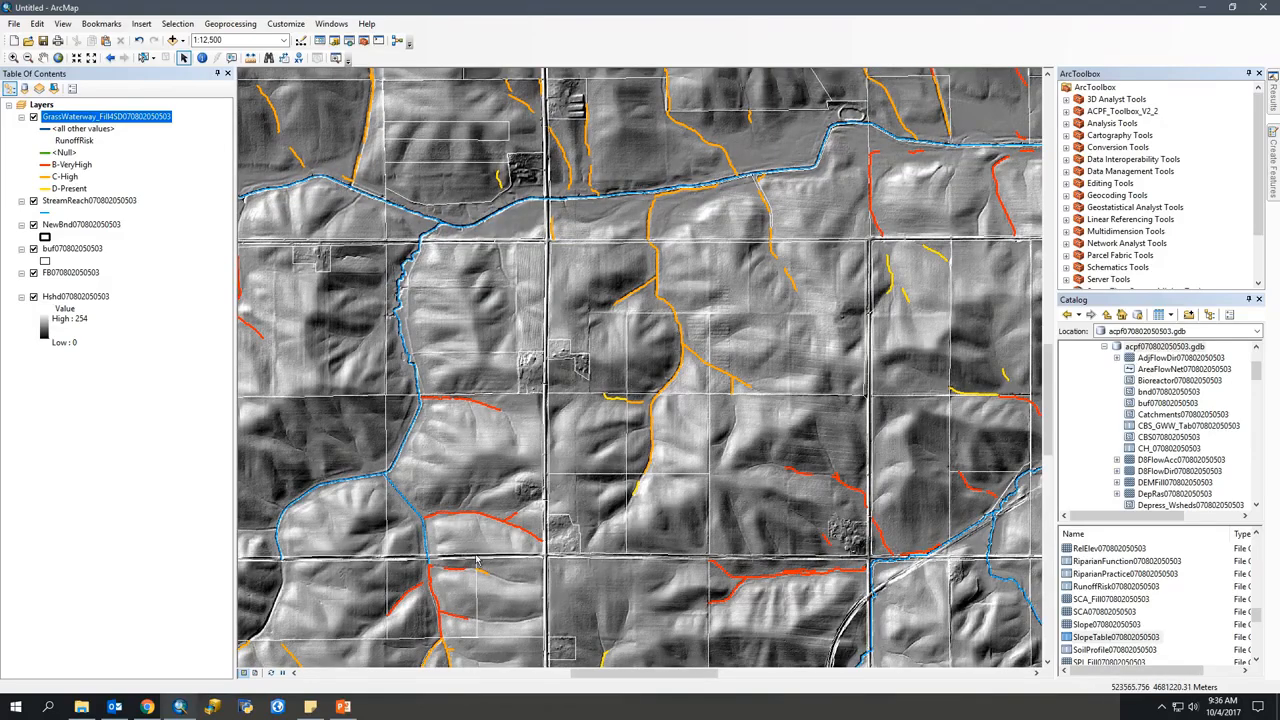
drag(456, 525, 637, 314)
scroll(590, 287, up, 2)
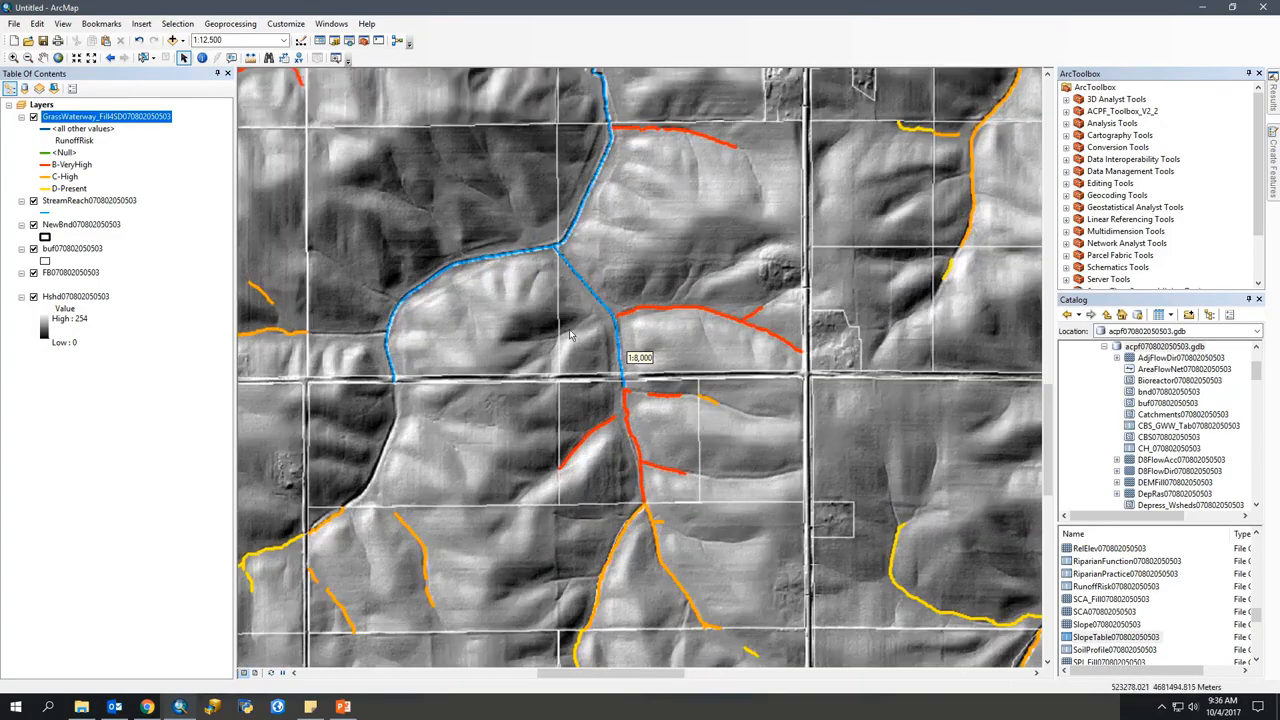
drag(781, 504, 436, 526)
drag(445, 250, 270, 598)
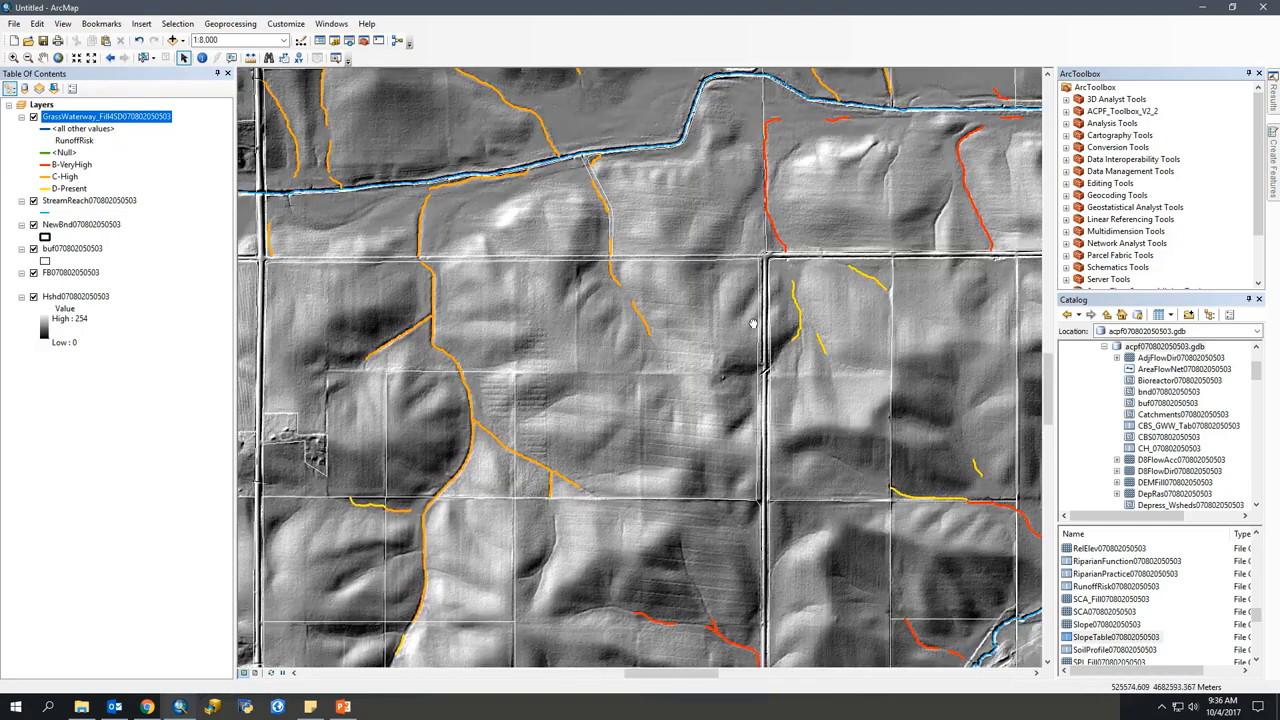
drag(777, 241, 619, 401)
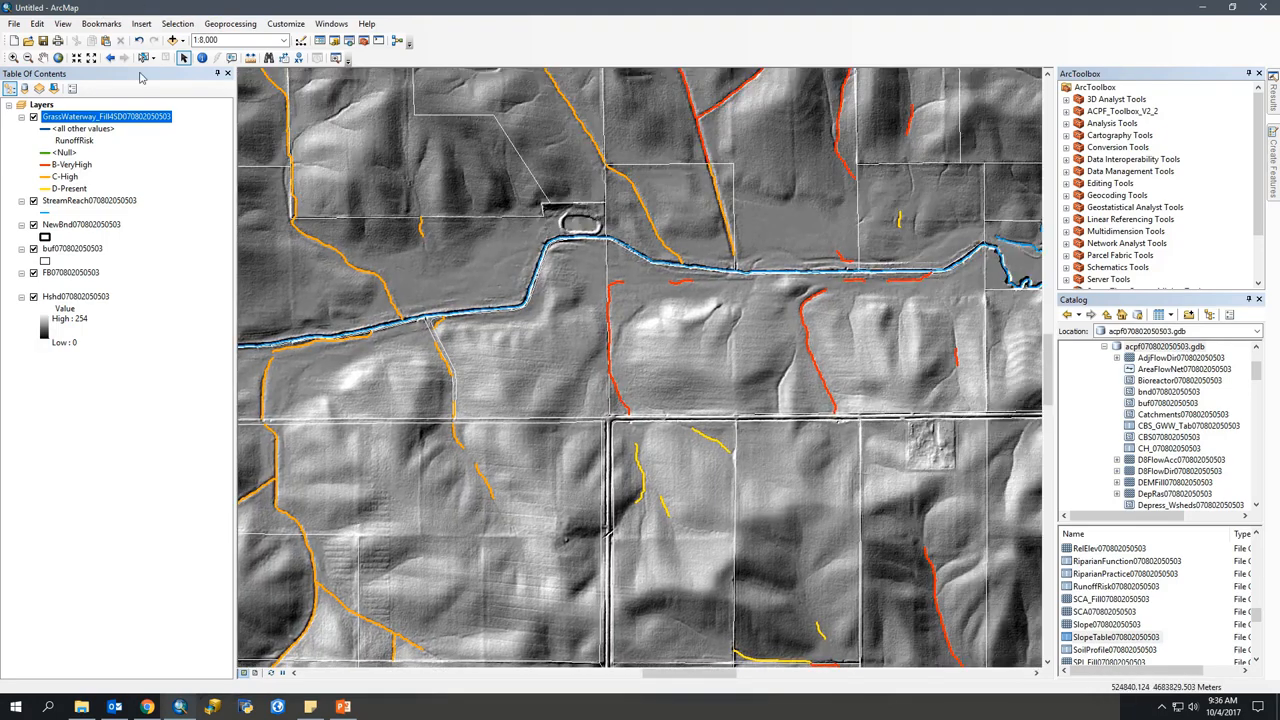
Activate the Select Features tool and view the waterways in the fields south of the main stream
click(144, 59)
drag(820, 376, 632, 366)
scroll(632, 365, up, 1)
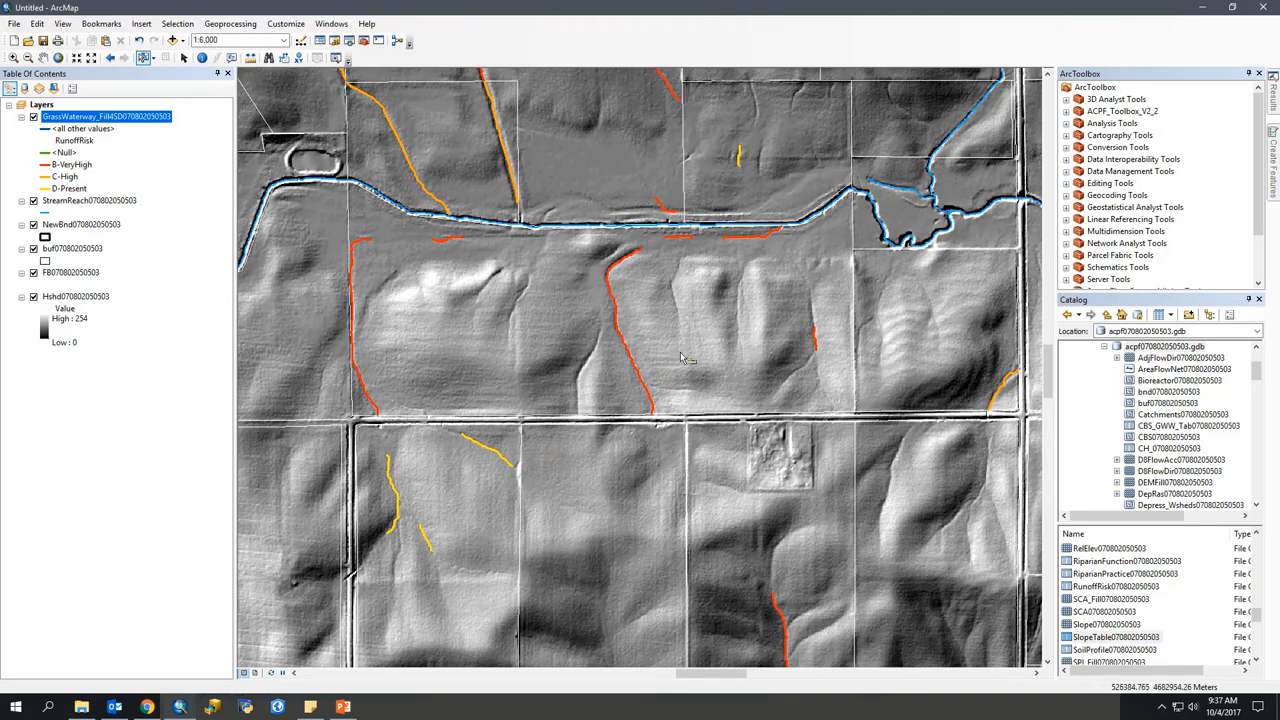
scroll(750, 365, down, 4)
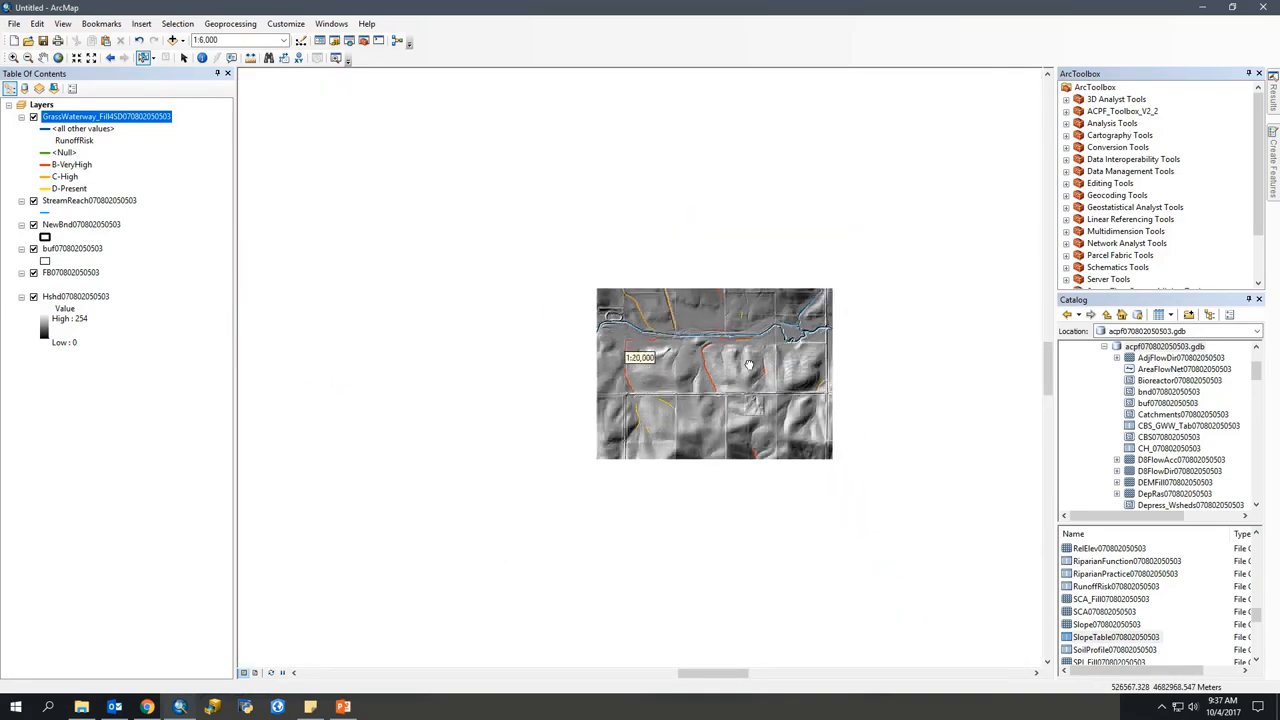